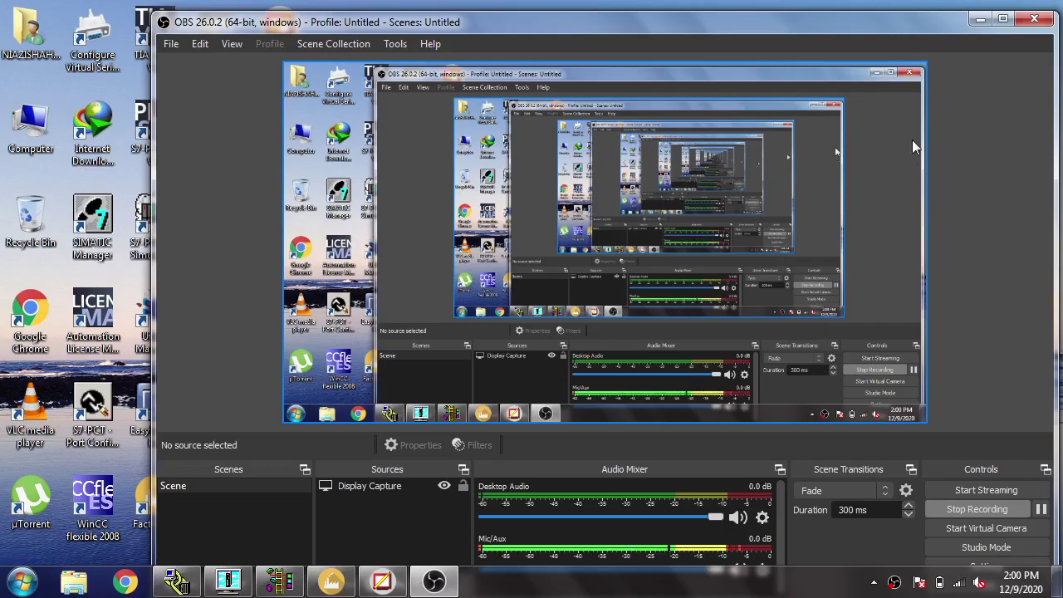
Step: Restore FactoryTalk View Studio and open the TANK project's Alarm display for editing
click(980, 19)
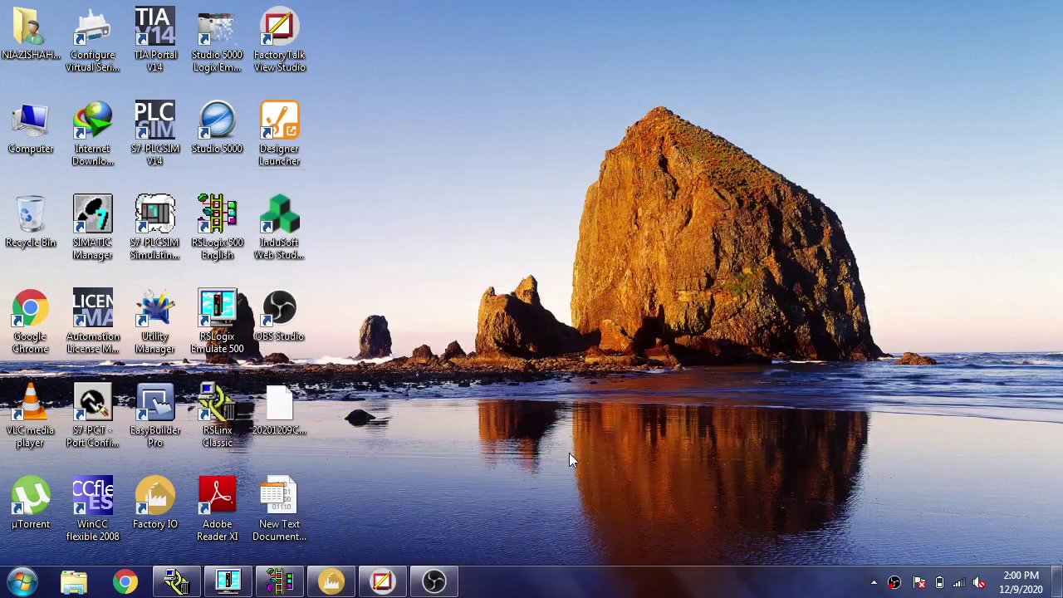
click(382, 582)
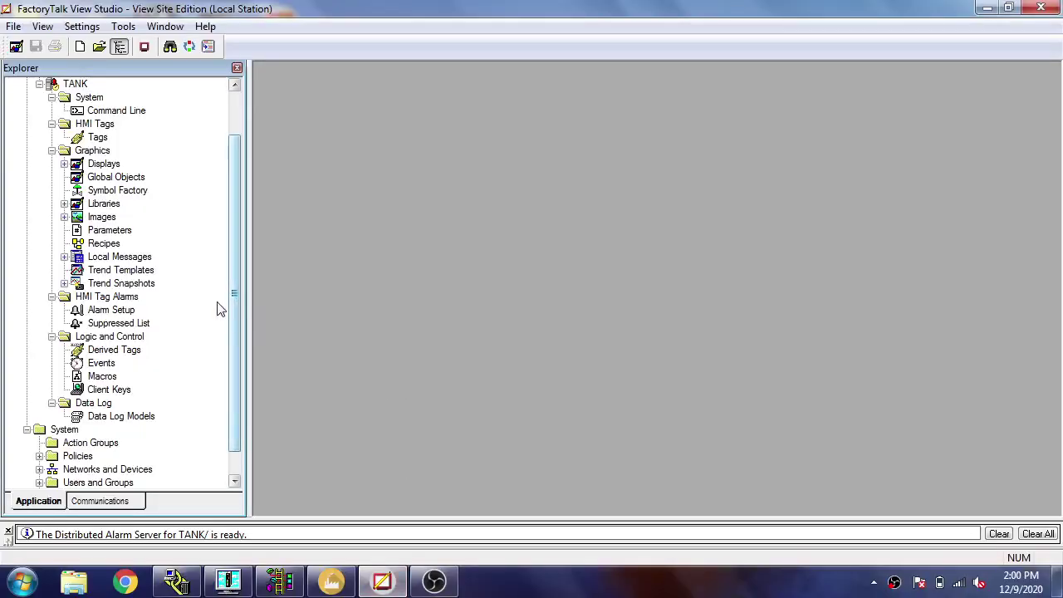
click(65, 164)
click(117, 178)
double_click(118, 182)
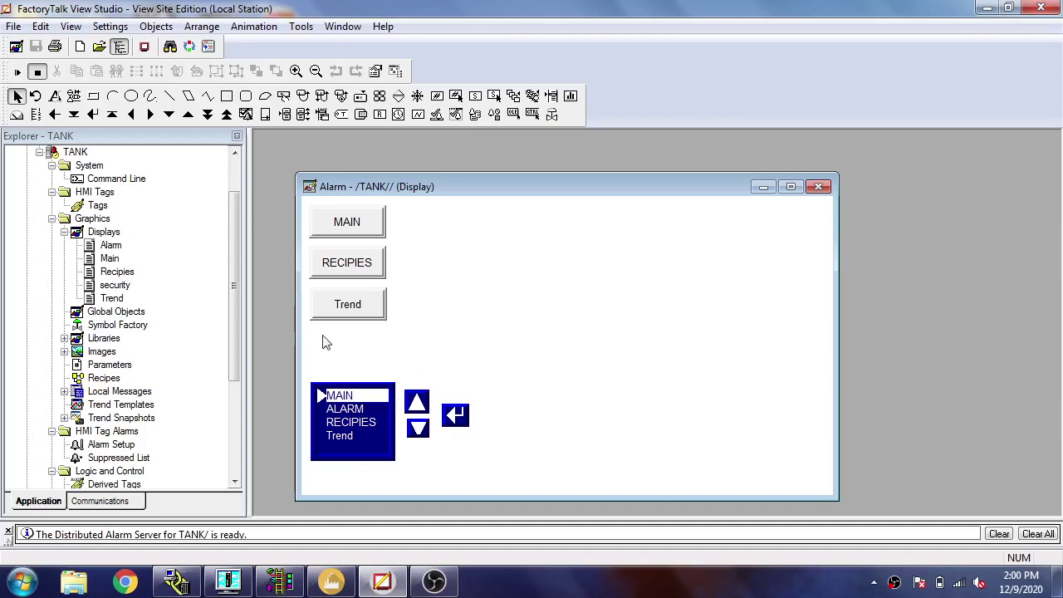
drag(234, 275, 238, 324)
double_click(133, 365)
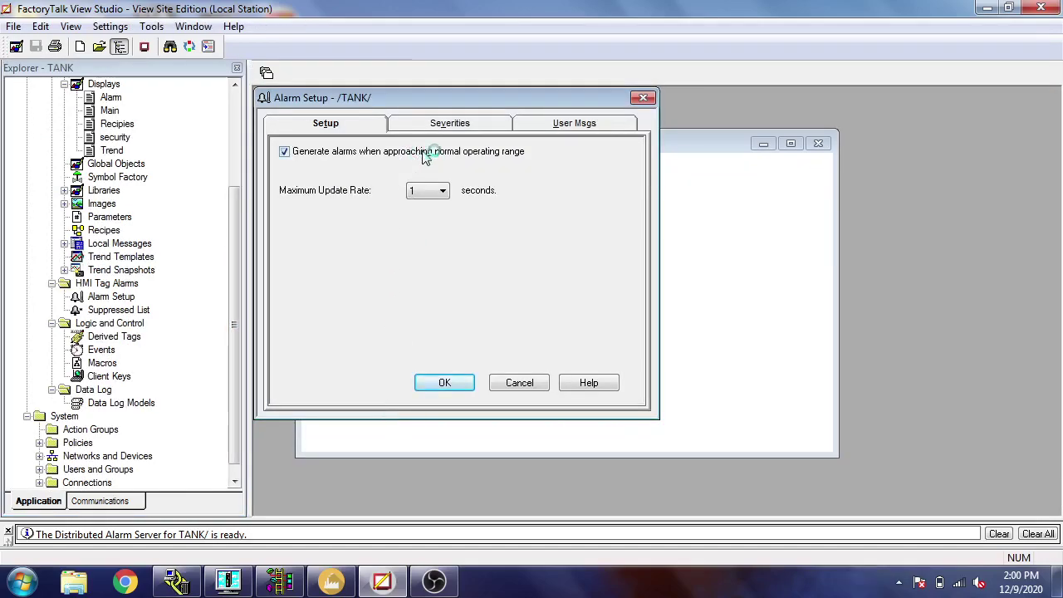
Step: Enable an External Bell for Severity 1, driven by the LEVEL_HIGH tag
click(451, 121)
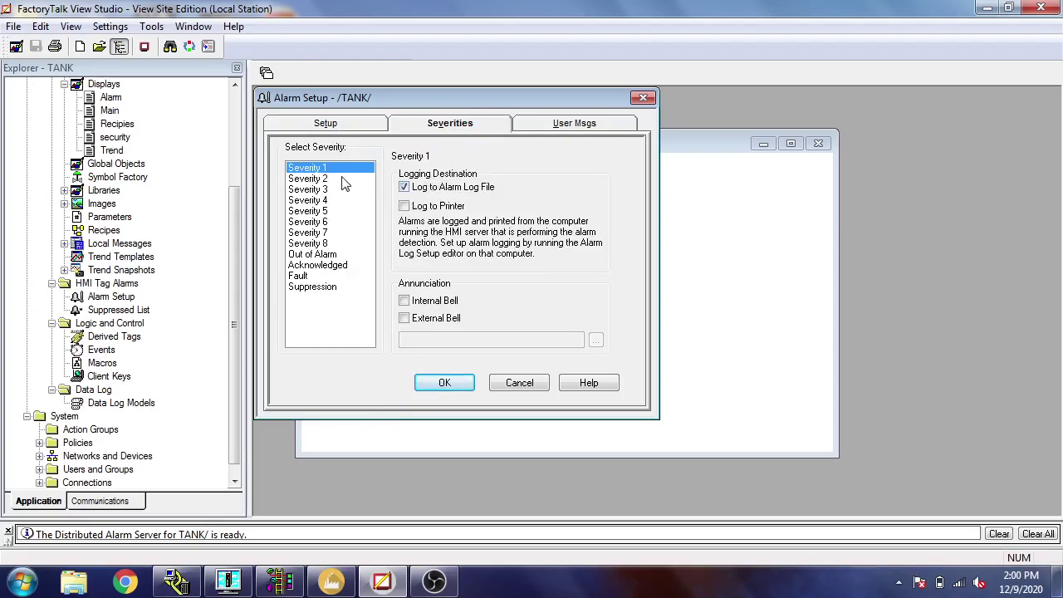
click(405, 318)
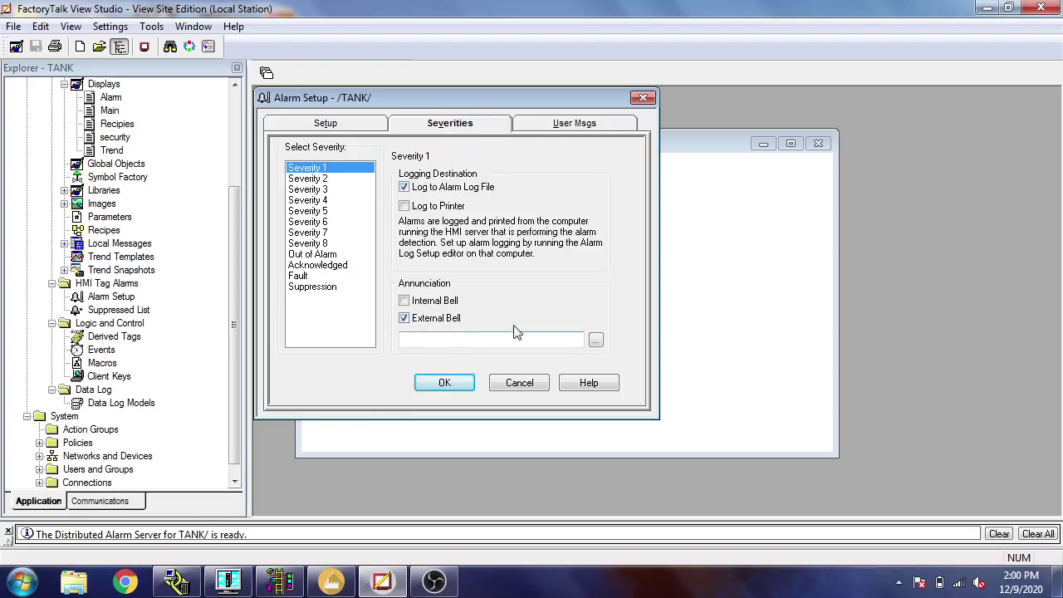
click(596, 340)
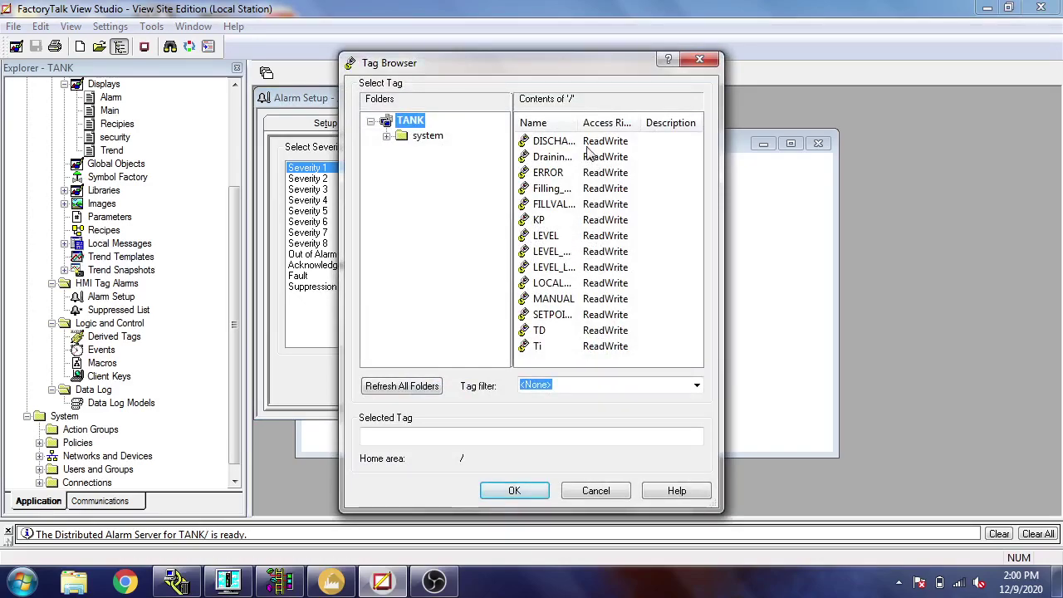
drag(579, 123, 615, 124)
click(579, 253)
double_click(579, 253)
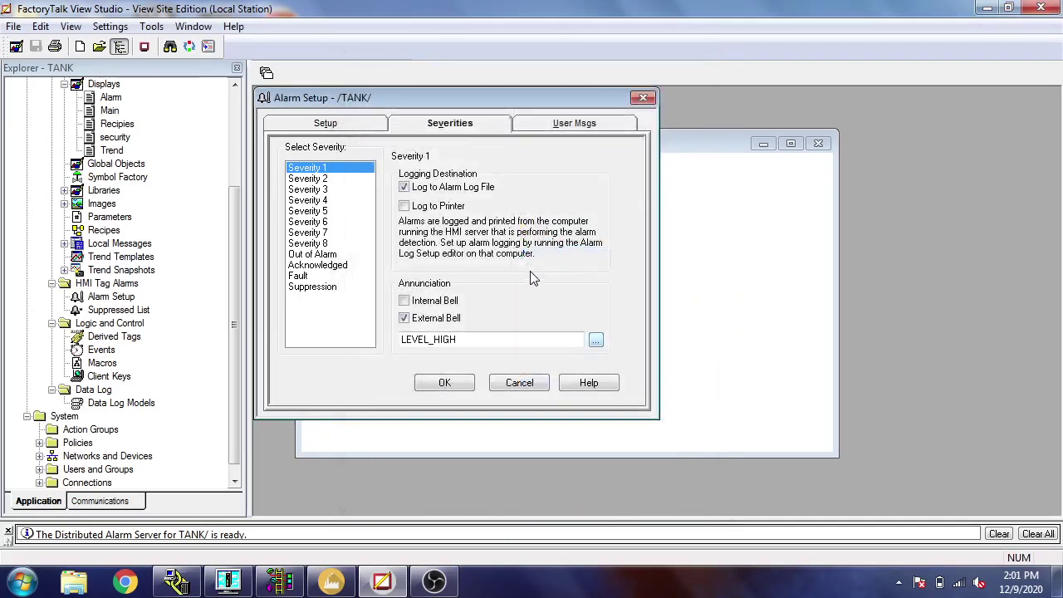
Step: Enable an External Bell for Severity 2, driven by the LEVEL_LOW tag
click(353, 179)
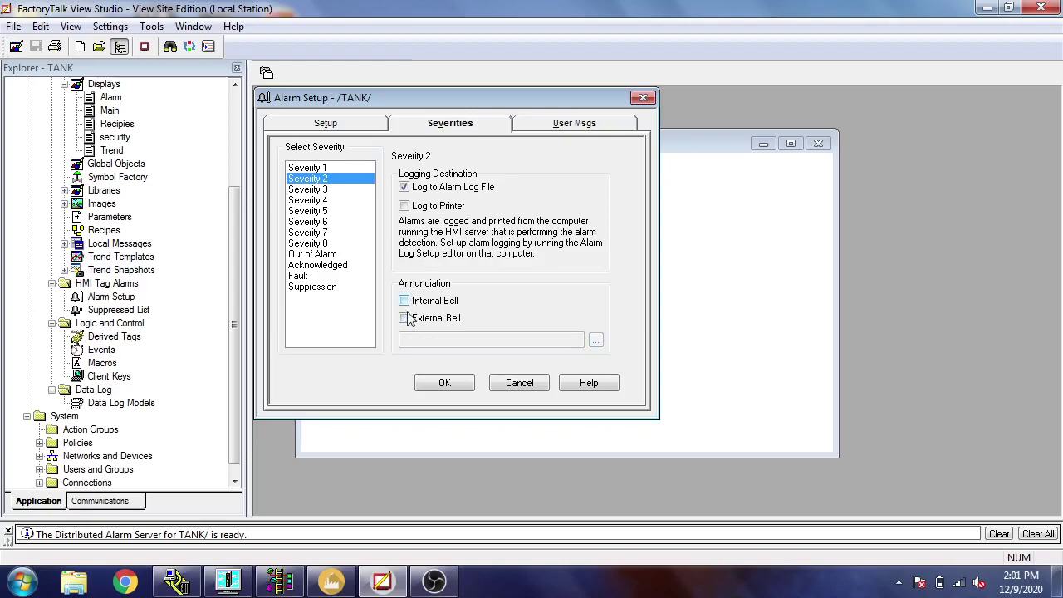
click(405, 318)
click(595, 341)
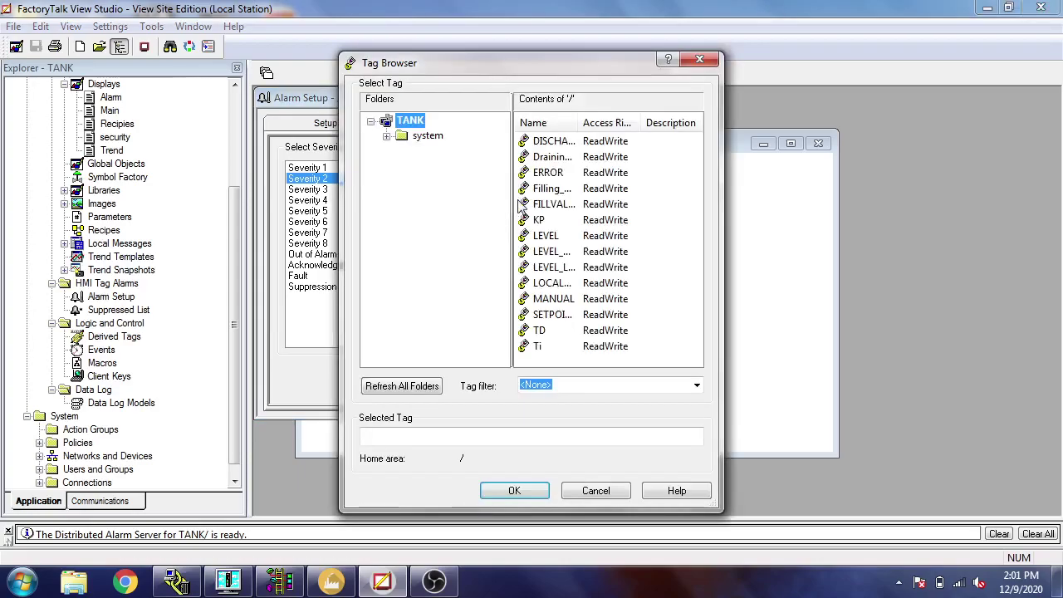
drag(583, 123, 604, 143)
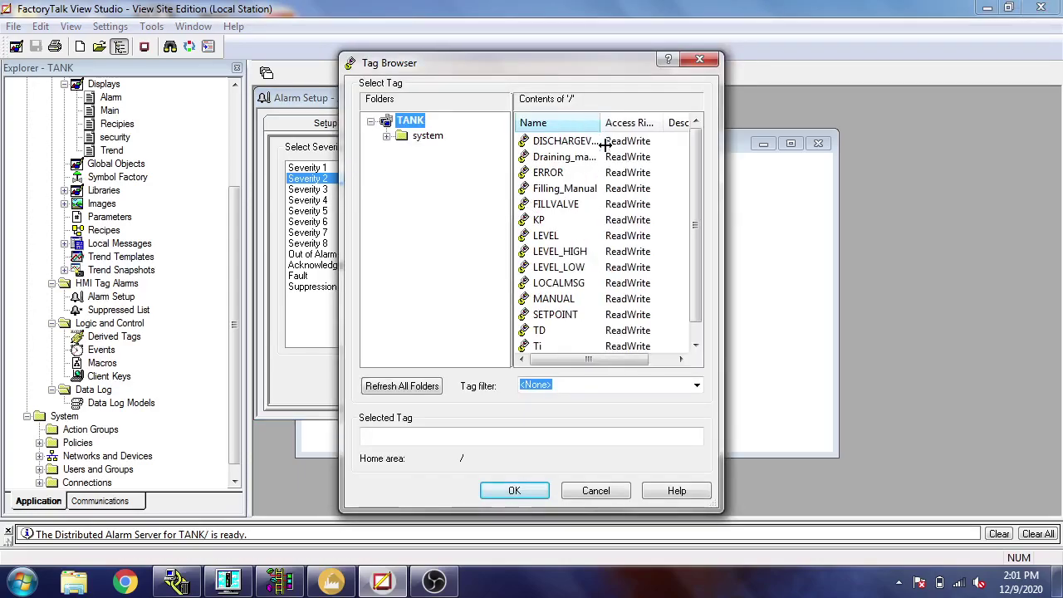
double_click(573, 267)
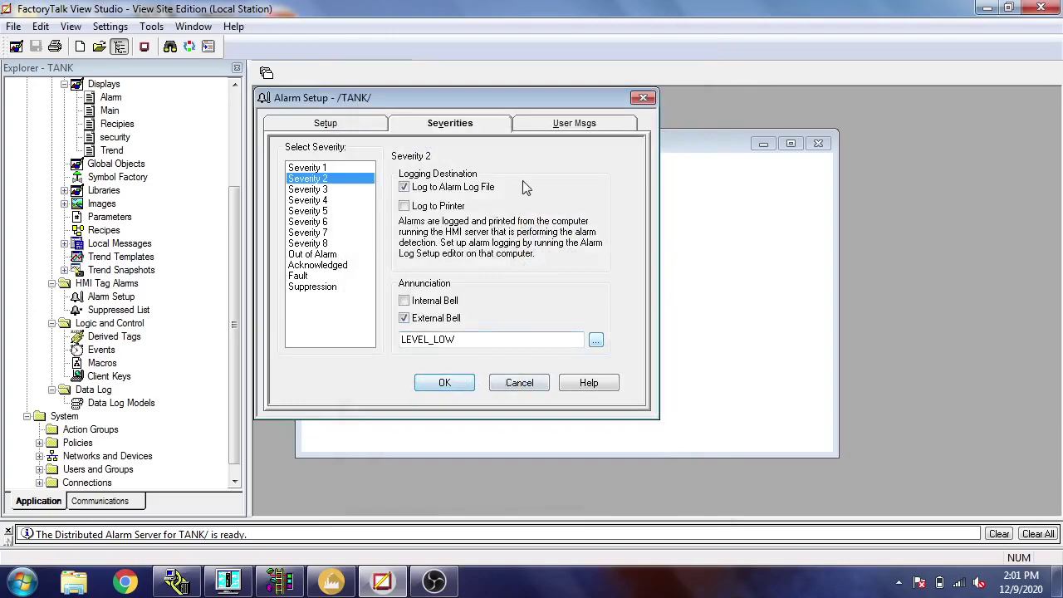
click(552, 125)
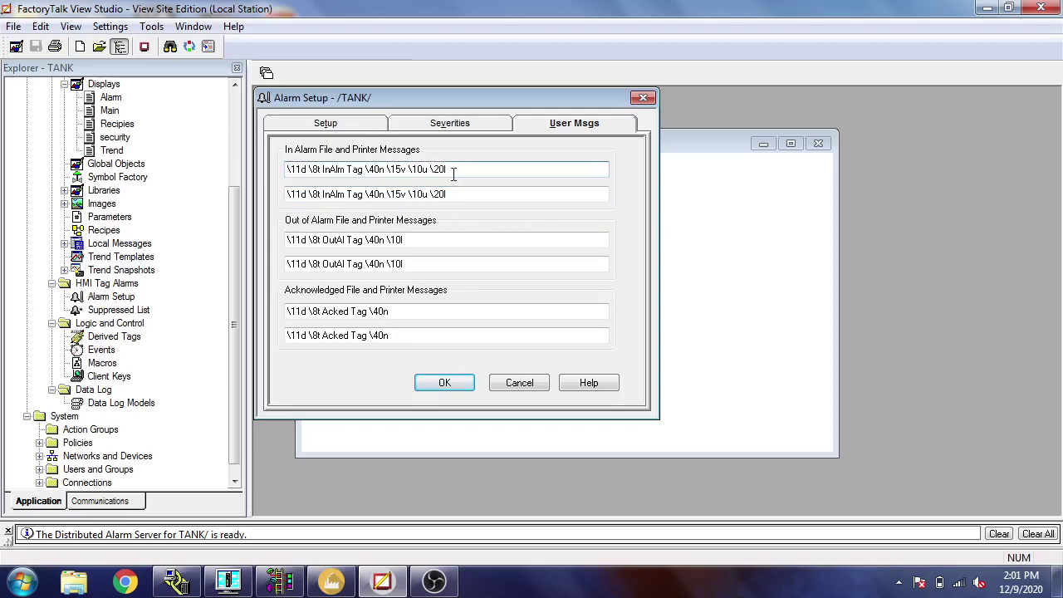
Step: Review the \8t and other codes in the default In Alarm message, then accept Alarm Setup
drag(451, 171, 293, 175)
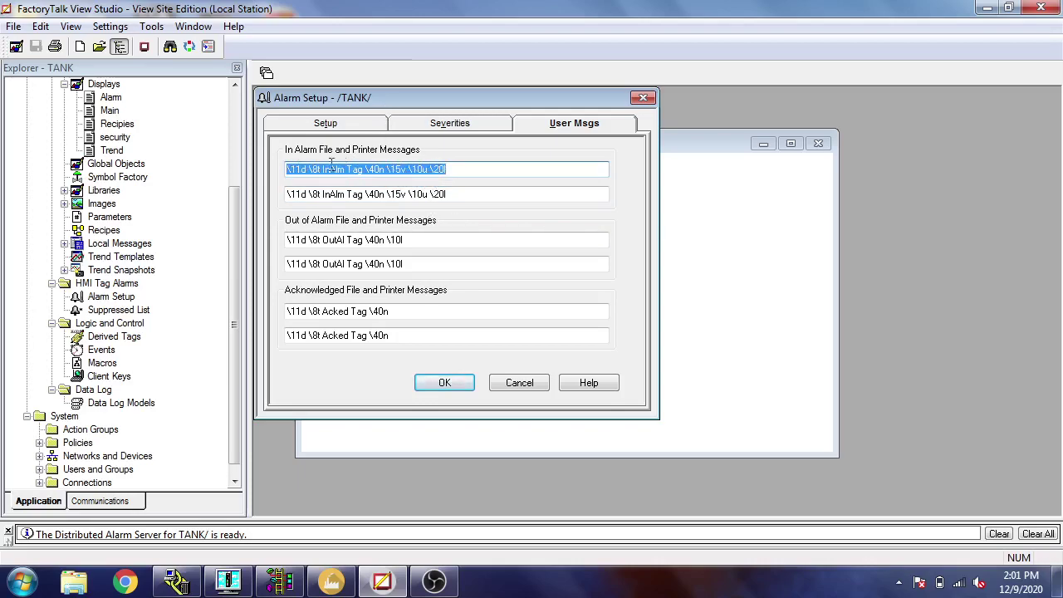
click(456, 170)
drag(457, 170, 286, 176)
click(455, 172)
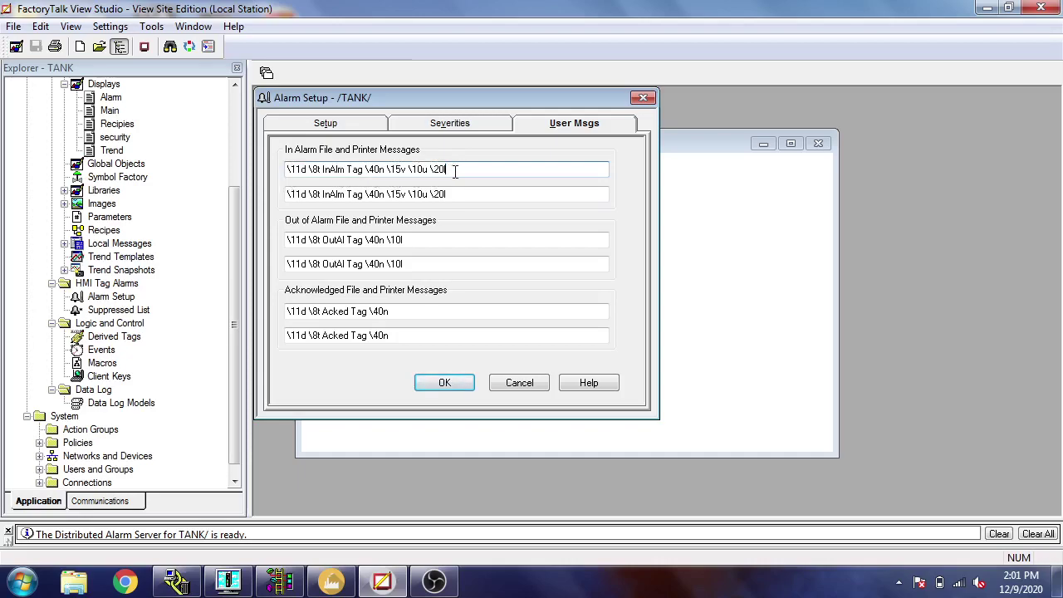
click(291, 171)
double_click(313, 169)
drag(323, 169, 383, 171)
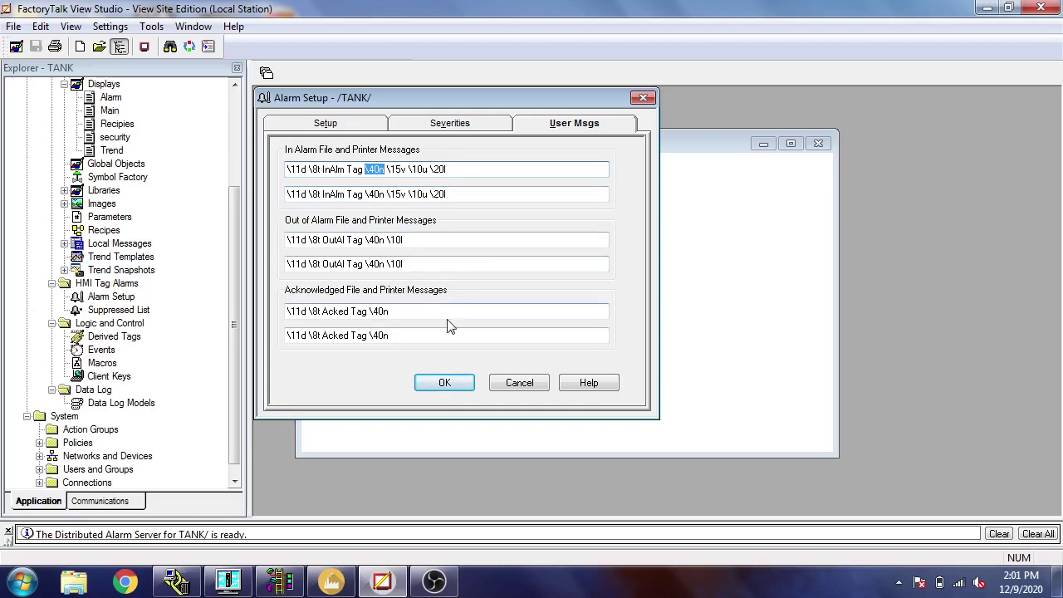
click(450, 383)
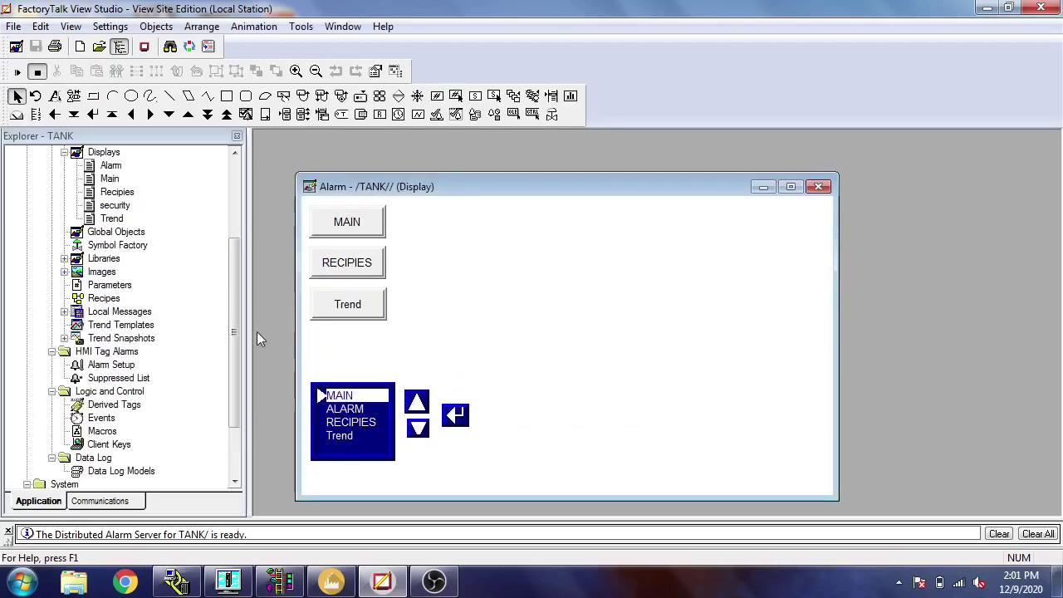
Step: Open the HMI Tags editor and select the LEVEL_HIGH tag
drag(237, 352, 240, 271)
double_click(98, 258)
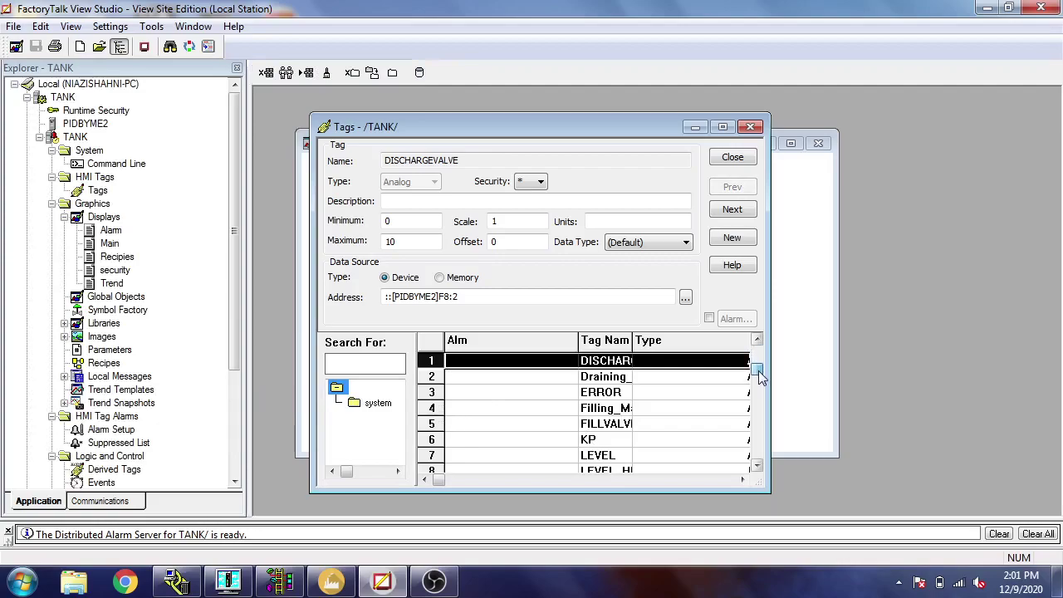
drag(758, 359, 758, 371)
drag(633, 347, 690, 347)
click(757, 466)
click(758, 466)
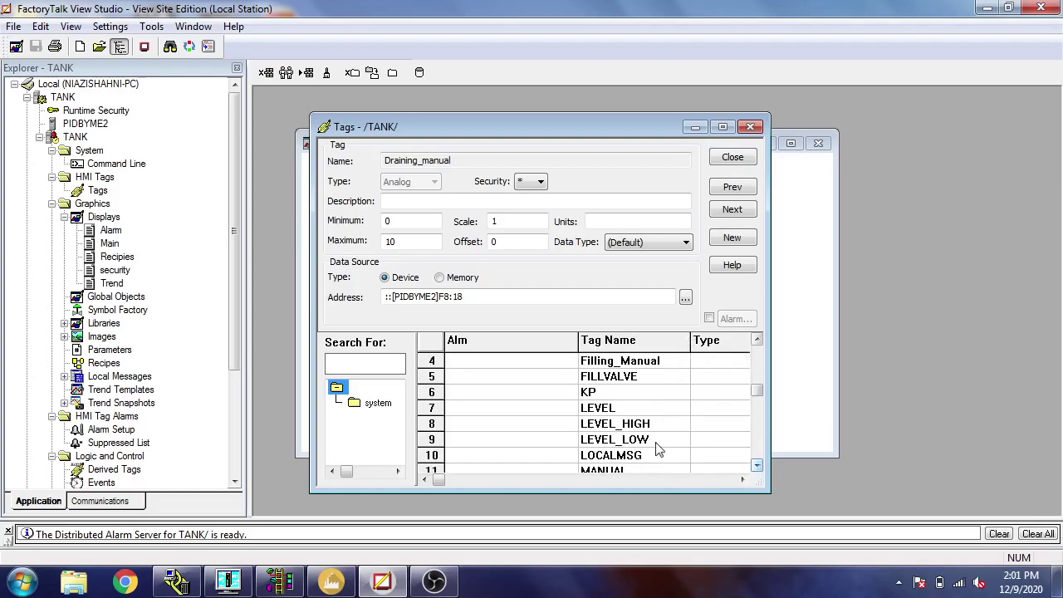
click(580, 425)
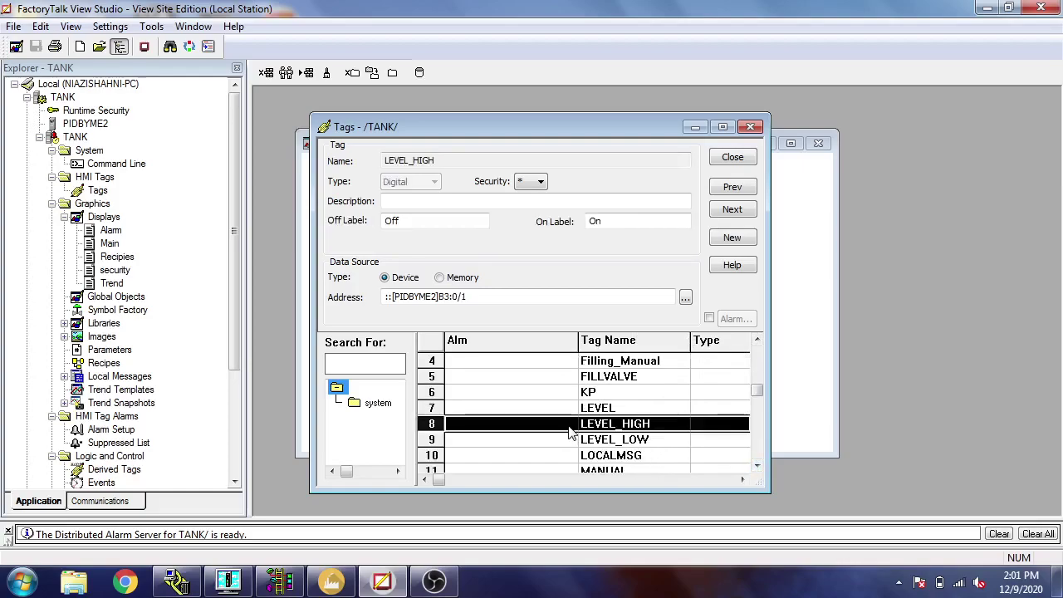
Step: Give LEVEL_HIGH a digital alarm: type On, severity 1, label 'LEVEL IS HIGH'
click(709, 317)
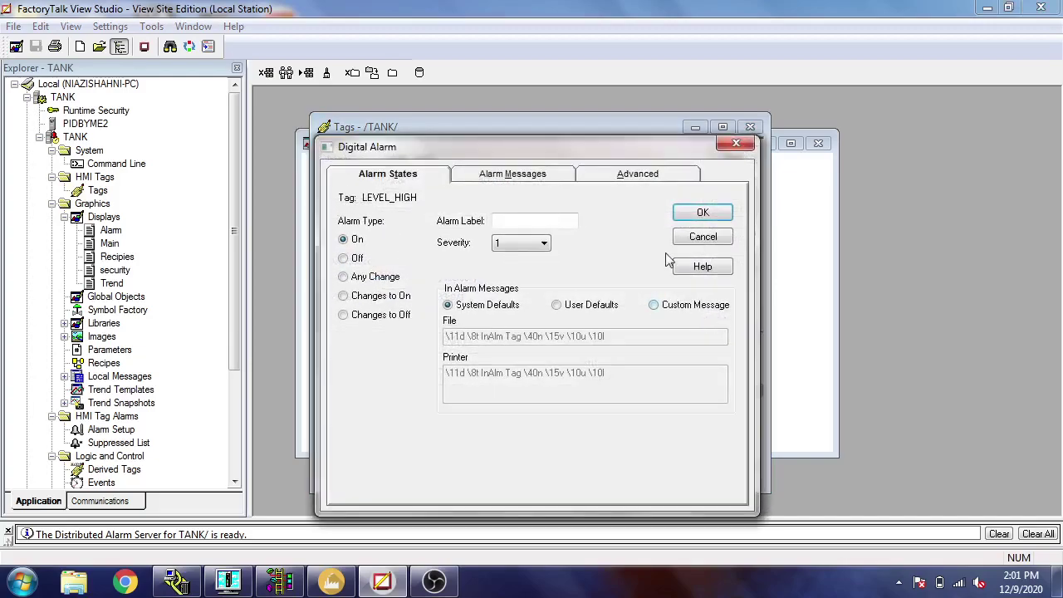
click(524, 243)
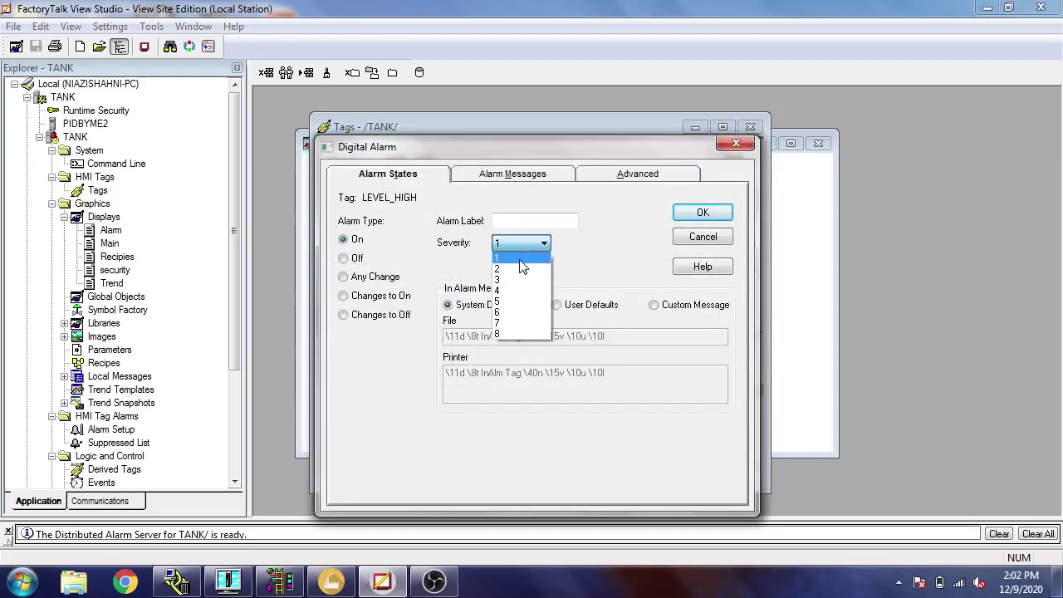
click(524, 253)
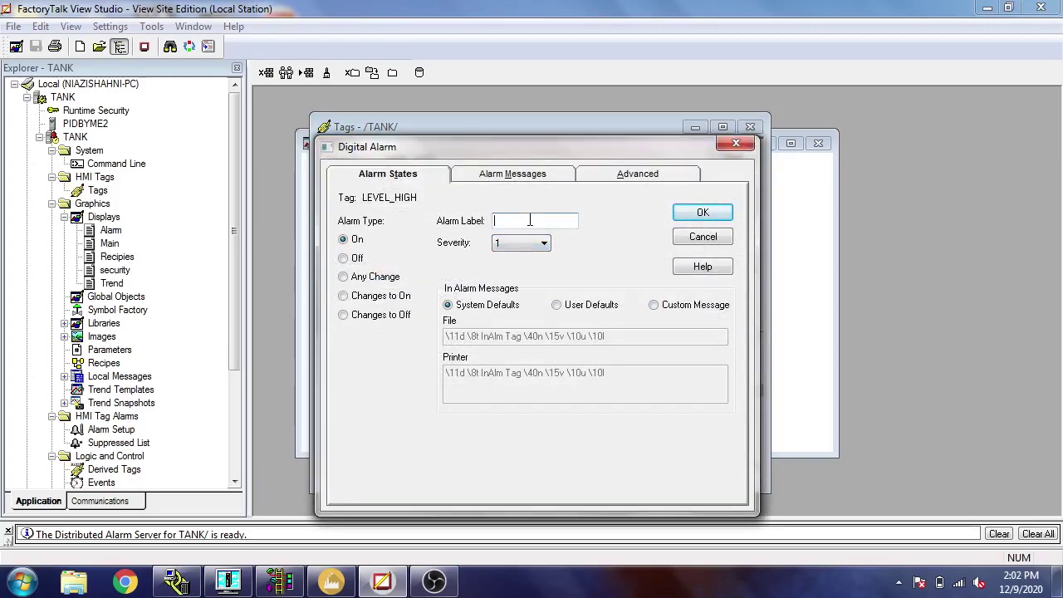
click(530, 220)
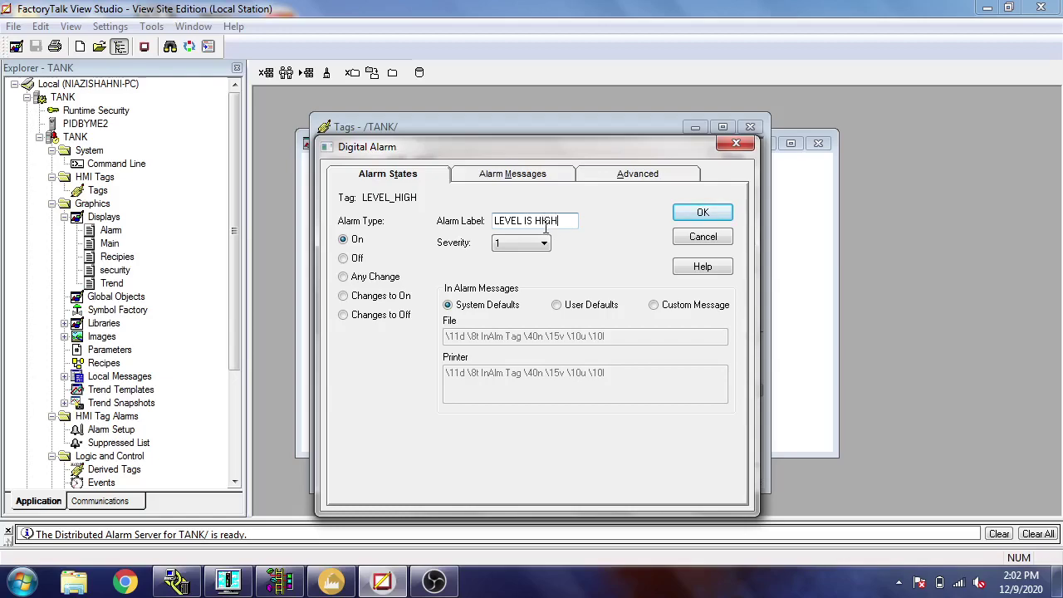
click(521, 180)
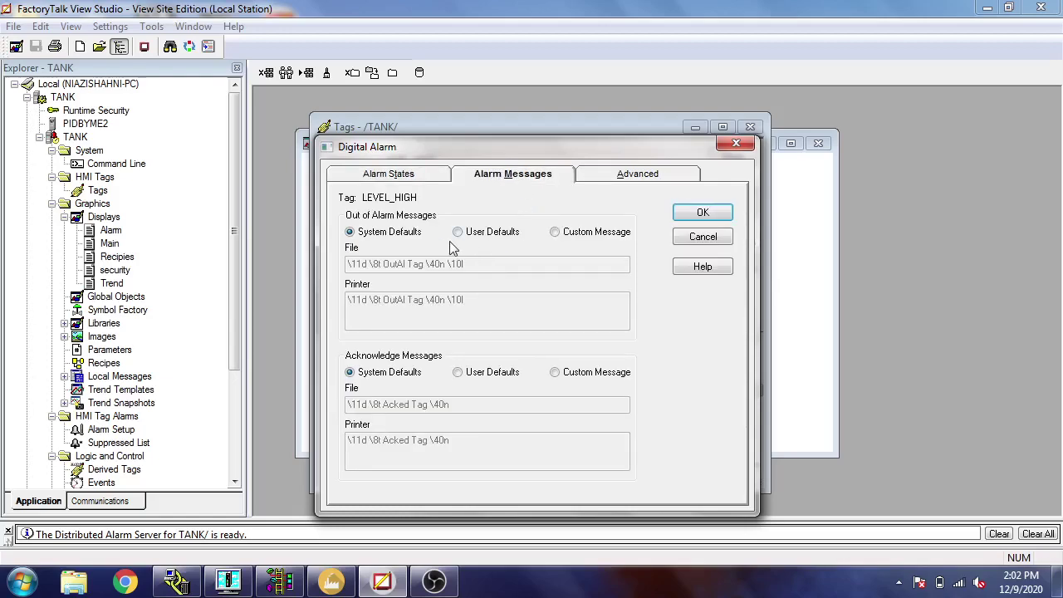
click(612, 175)
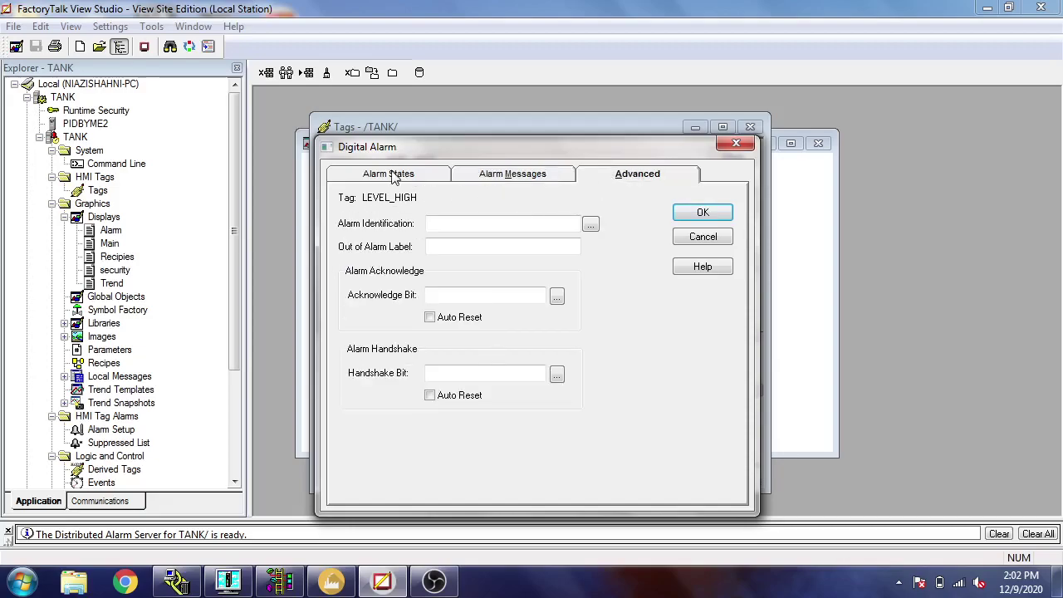
click(397, 177)
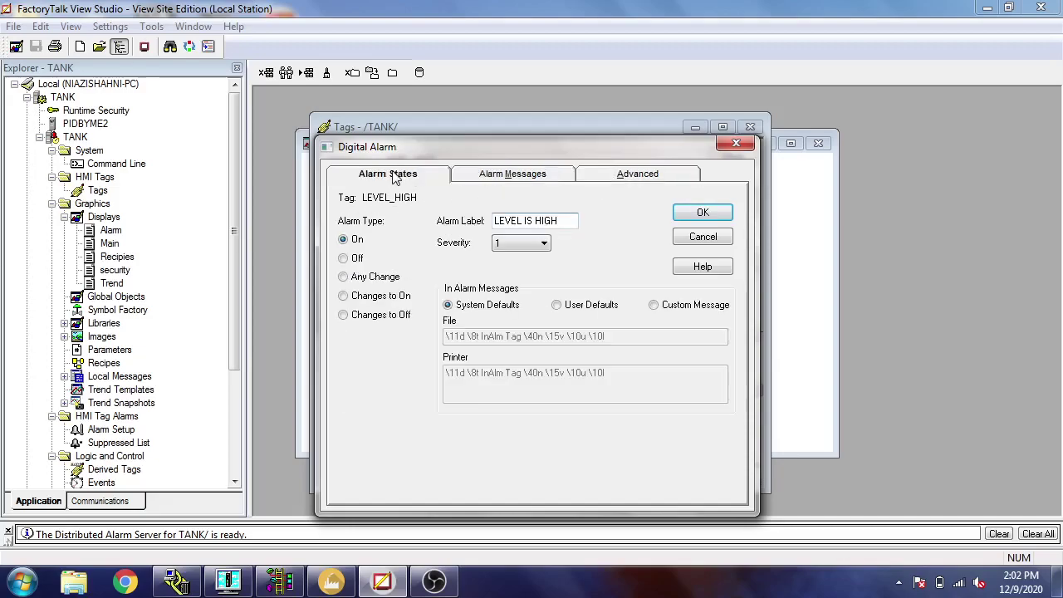
click(703, 213)
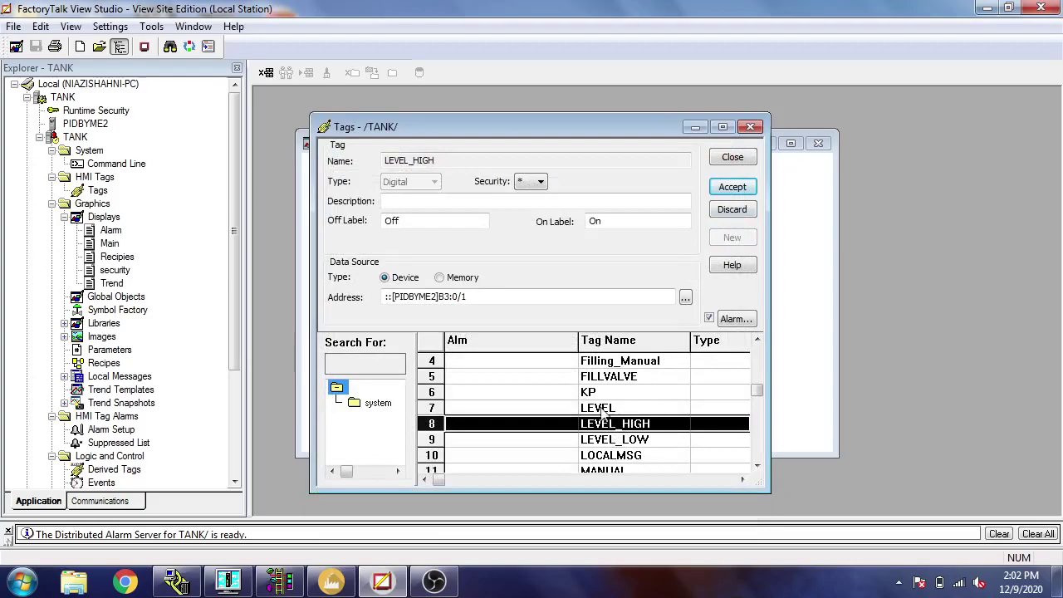
Step: Accept LEVEL_HIGH's alarm, then give LEVEL_LOW an On alarm, severity 2, labelled 'TANK LOW'
click(733, 188)
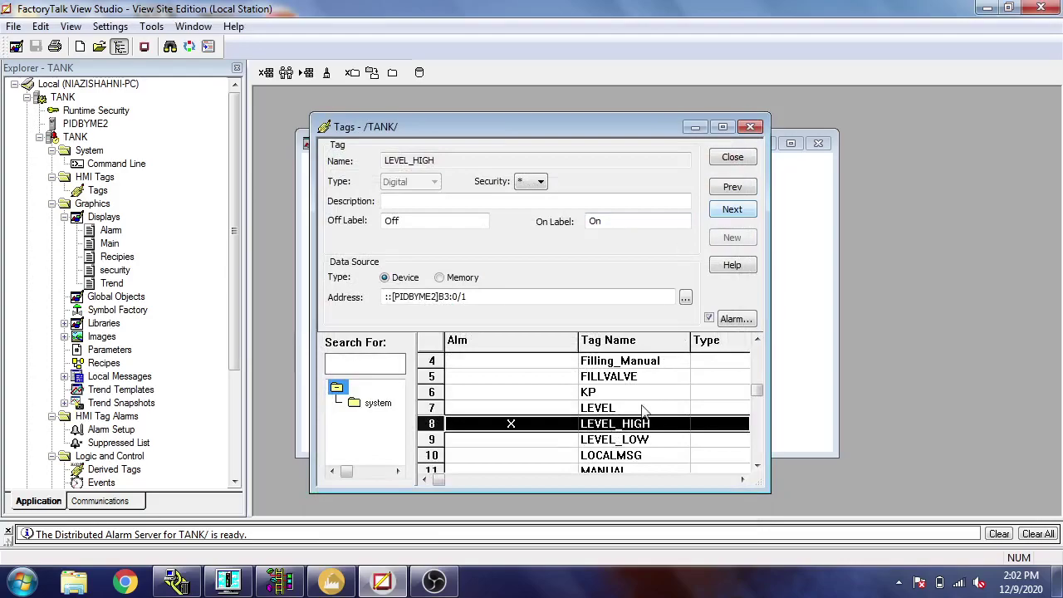
click(629, 440)
click(719, 322)
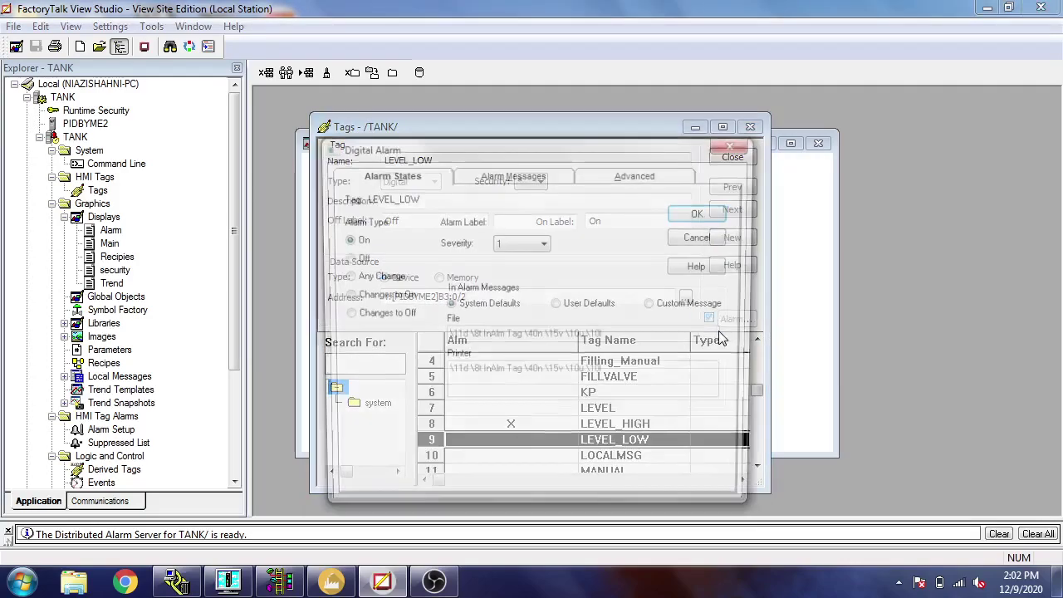
click(544, 242)
click(533, 270)
click(535, 222)
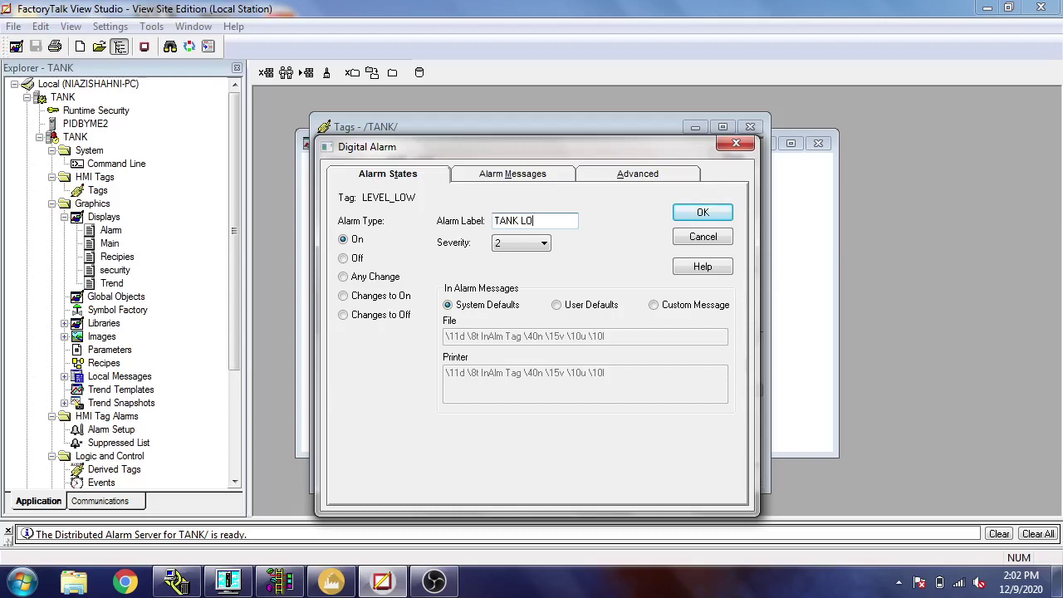
click(690, 215)
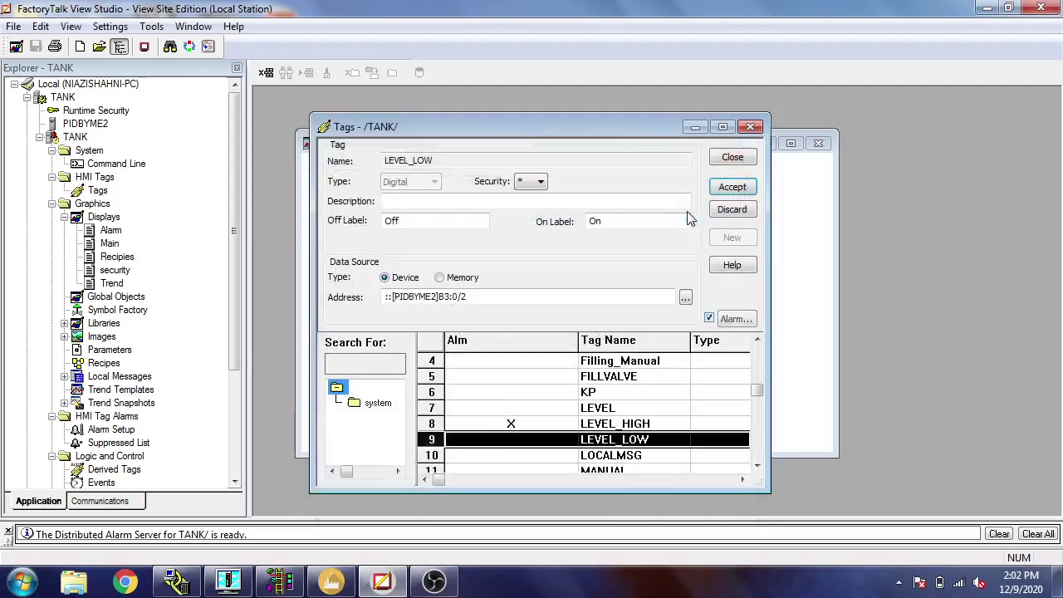
click(732, 187)
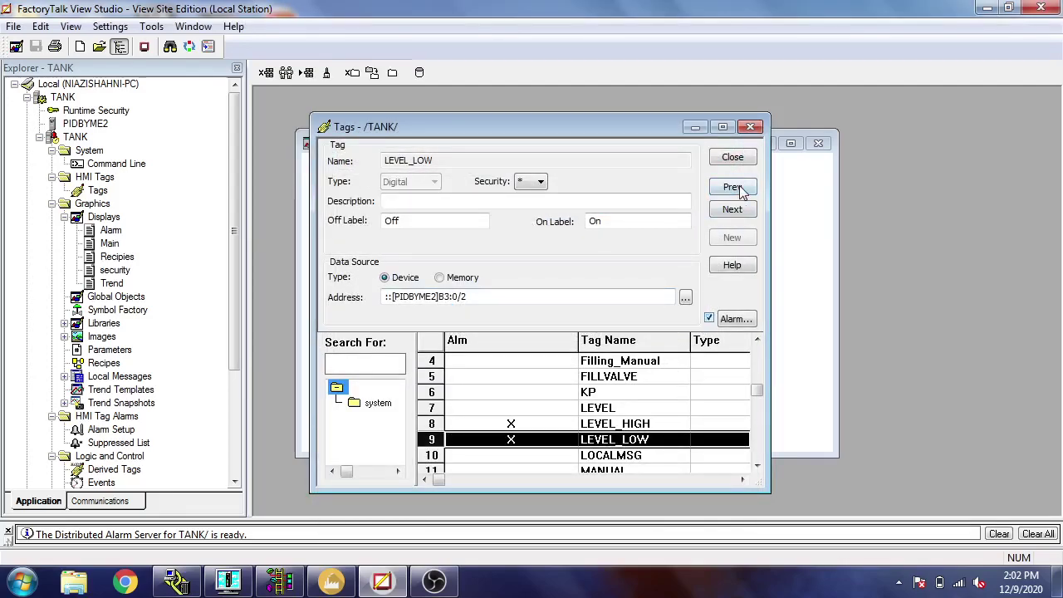
click(751, 126)
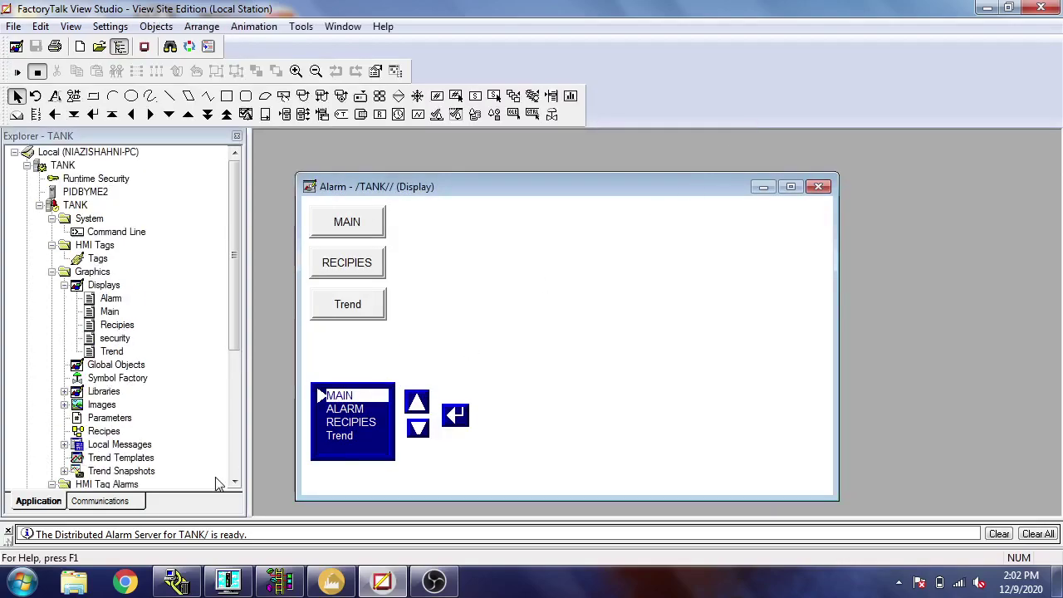
click(233, 291)
scroll(133, 370, down, 1)
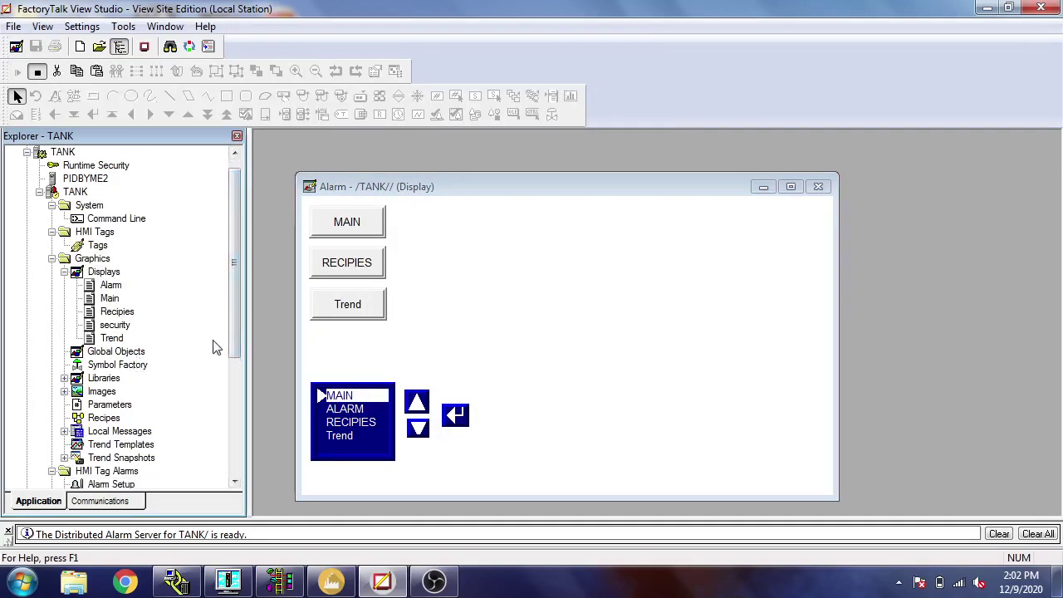
scroll(229, 334, down, 1)
double_click(123, 449)
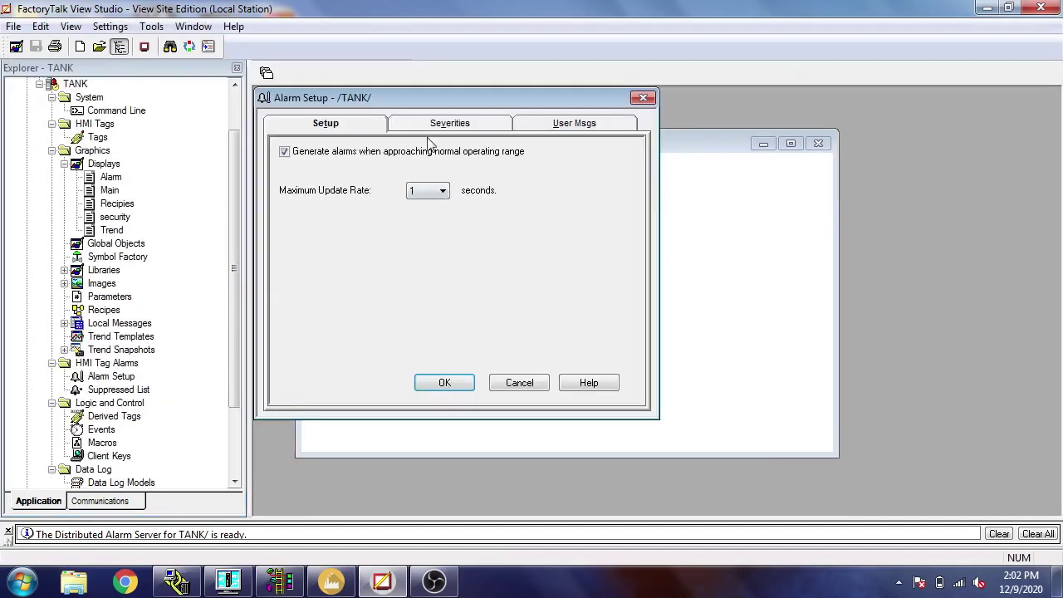
click(442, 127)
click(368, 180)
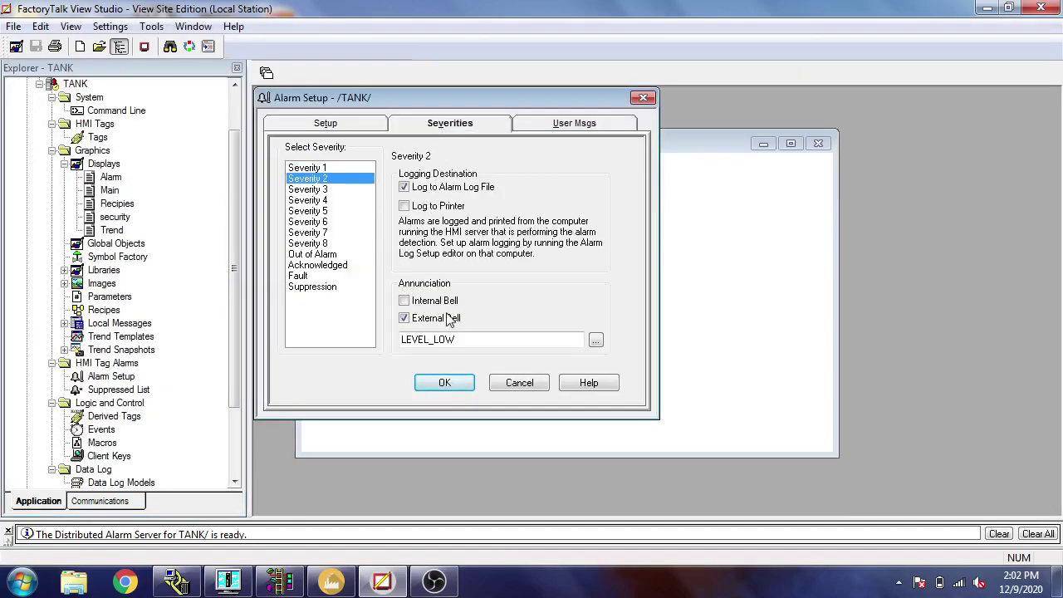
click(519, 382)
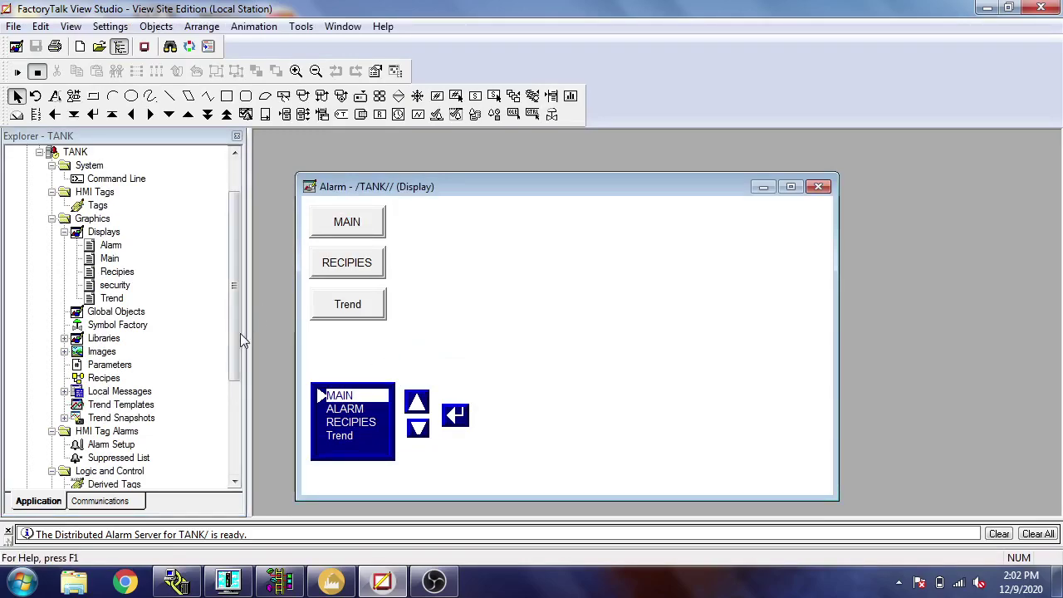
drag(240, 333, 237, 302)
click(206, 26)
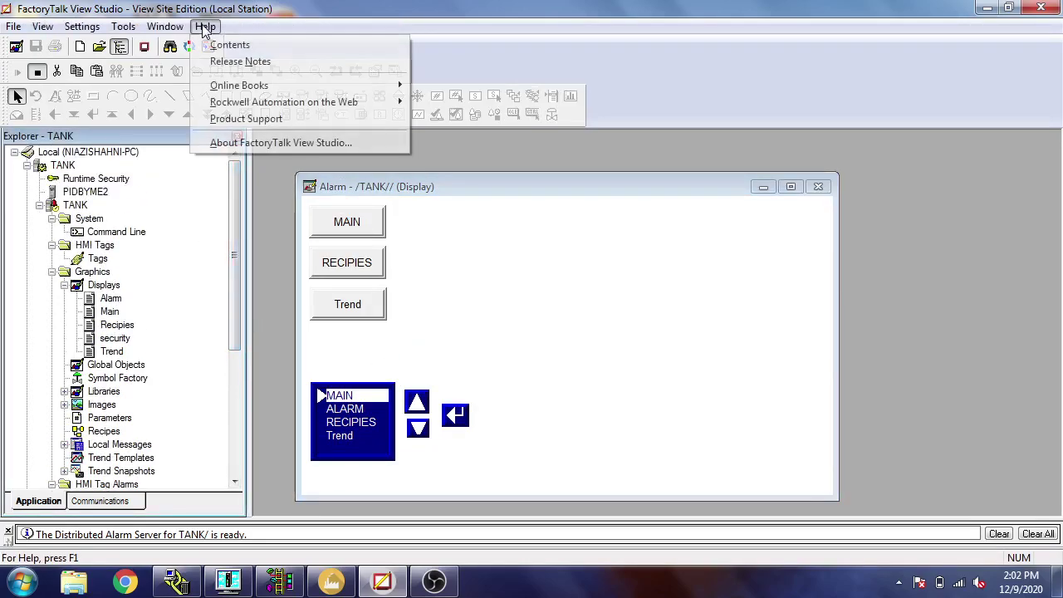
mouse_move(165, 26)
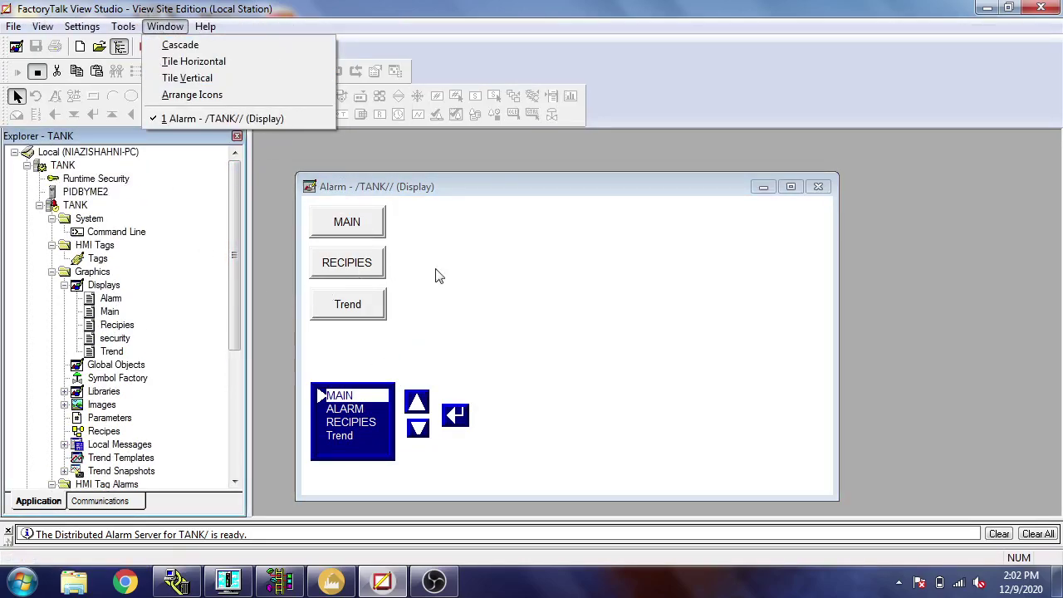
Step: Set HMI Tag Alarm Log Setup to start new log files daily at midnight, and save
mouse_move(123, 26)
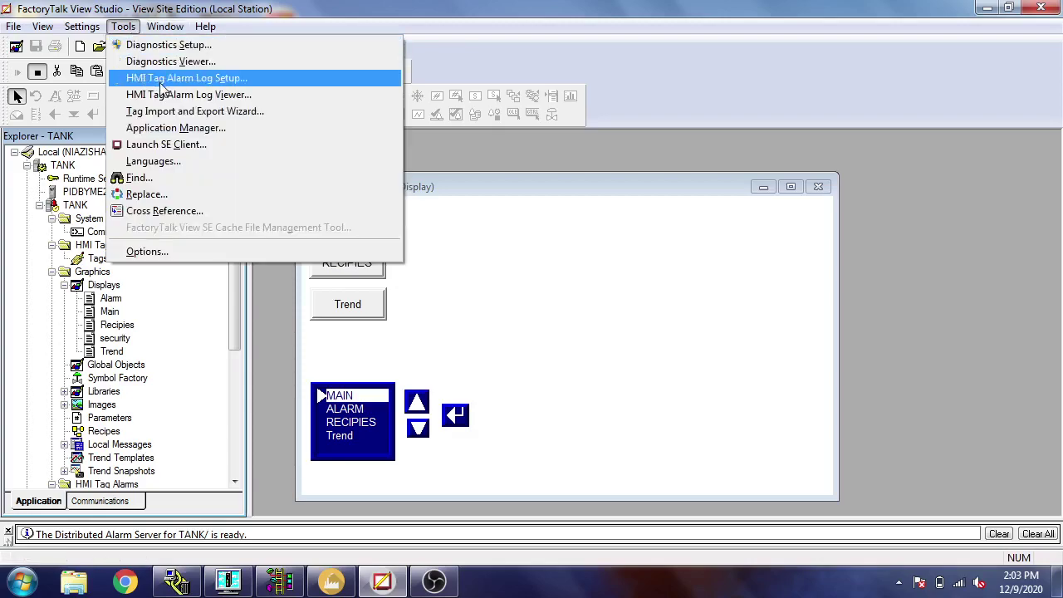
click(162, 79)
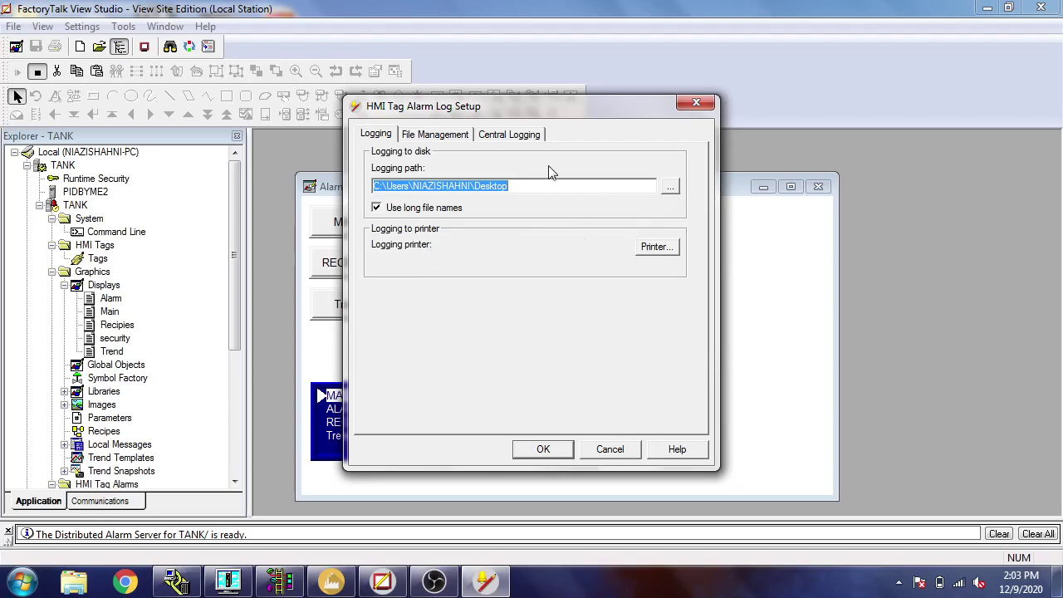
click(455, 135)
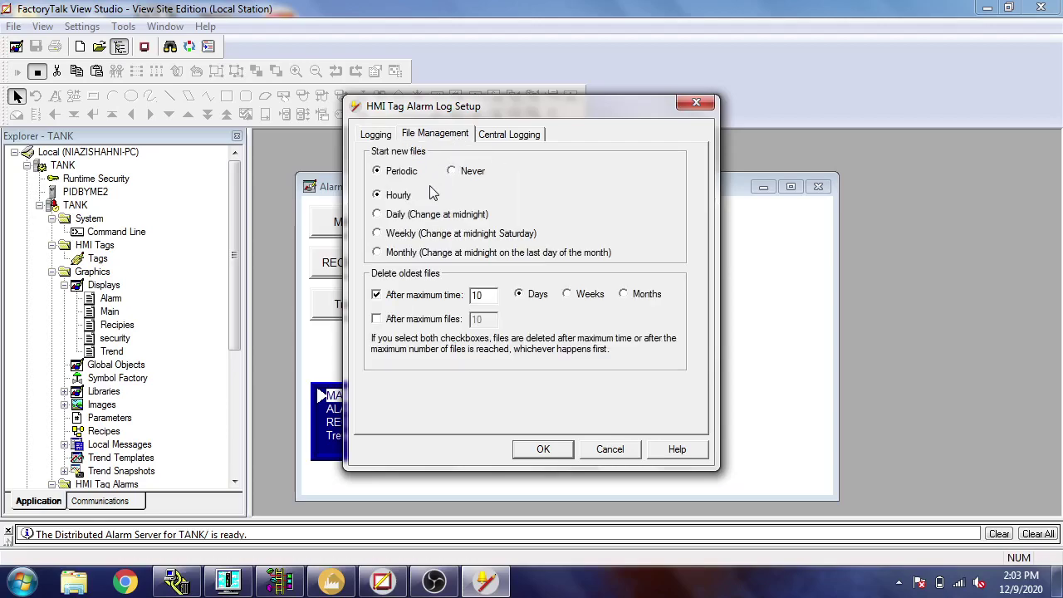
click(376, 214)
click(505, 135)
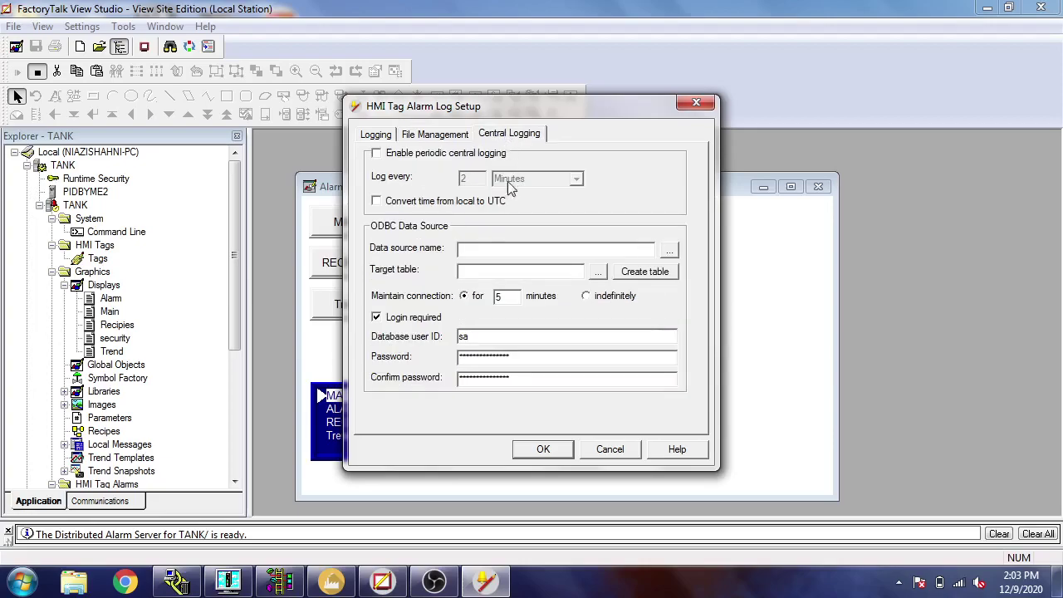
click(565, 450)
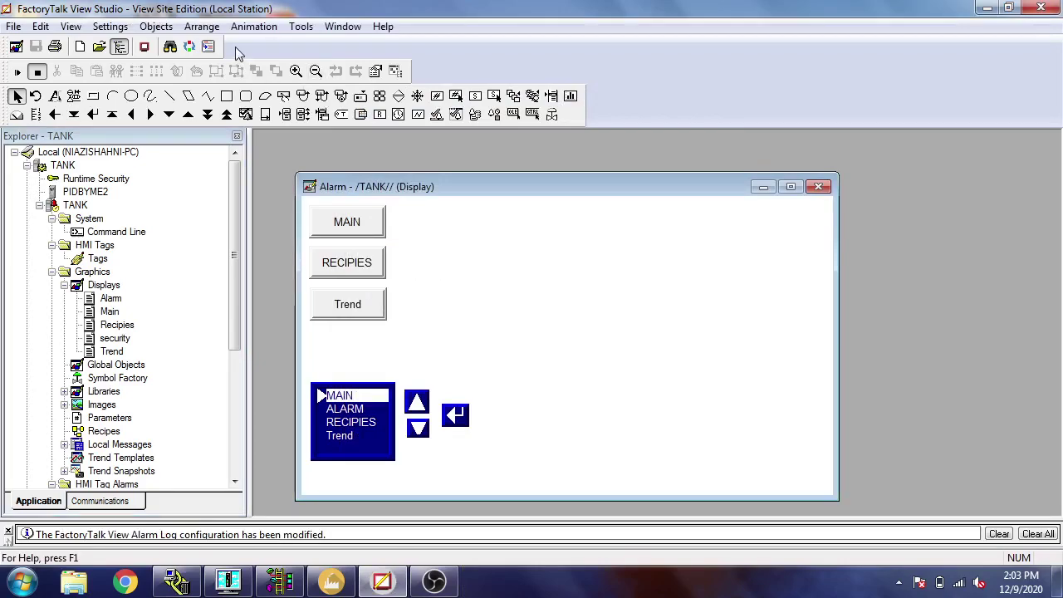
Step: Draw an HMI Tag Alarm Summary object across the right side of the Alarm display
click(157, 27)
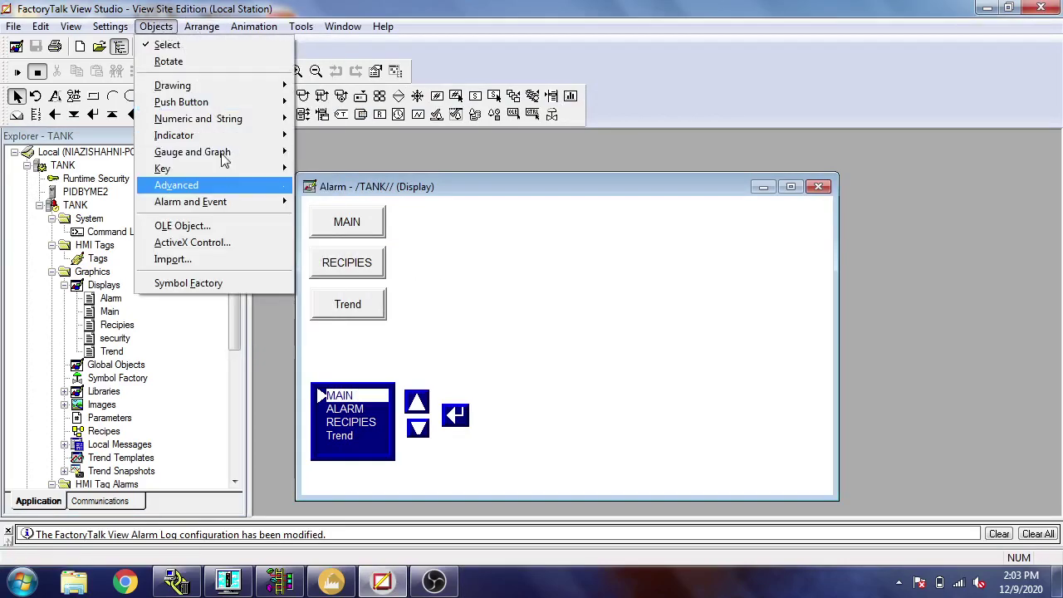
mouse_move(242, 201)
mouse_move(257, 185)
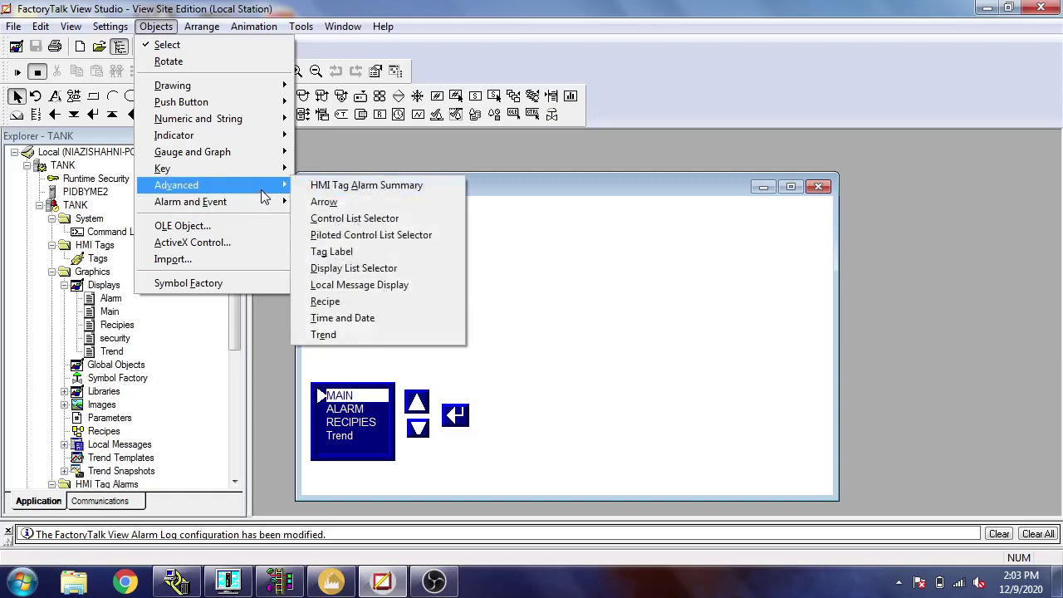
click(333, 186)
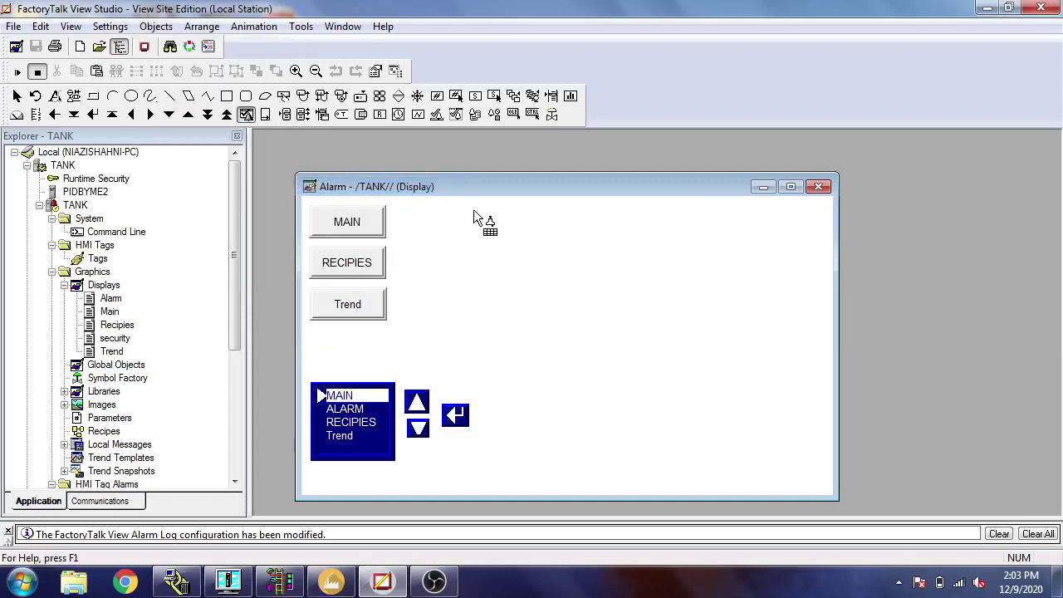
drag(474, 210, 826, 496)
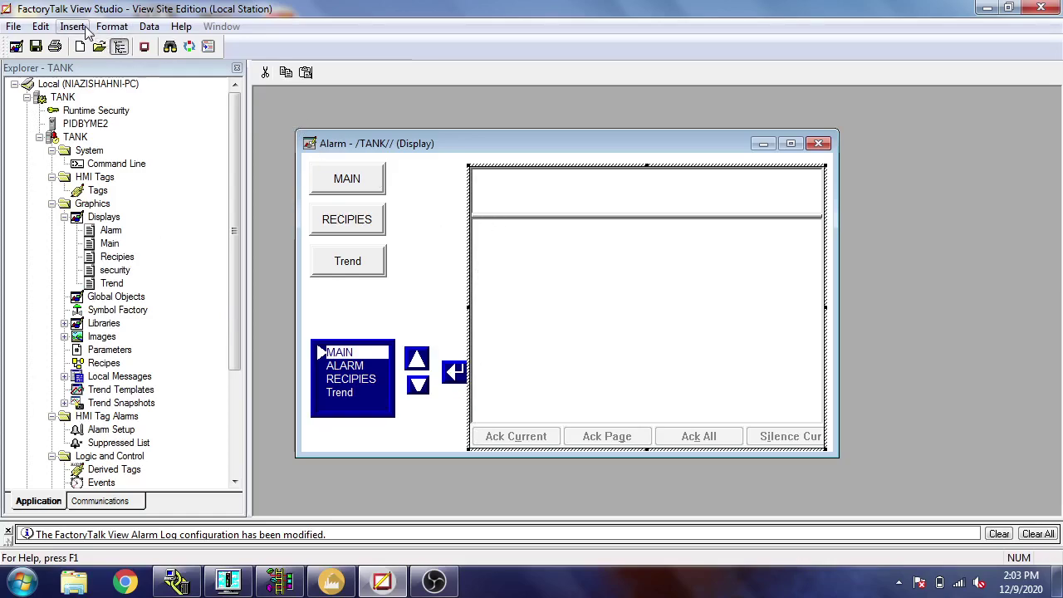
double_click(125, 430)
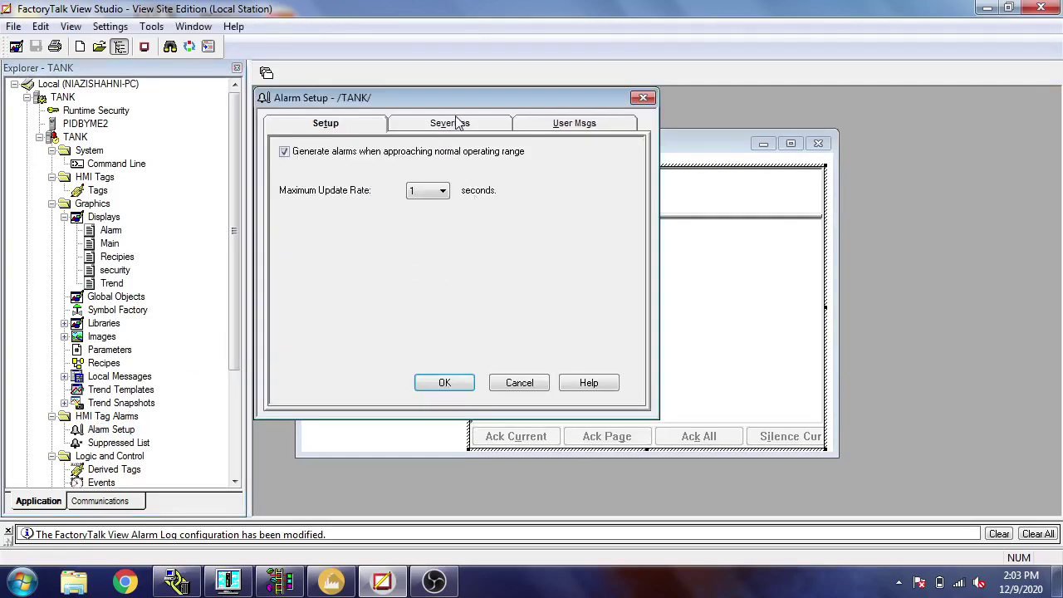
click(458, 122)
click(541, 126)
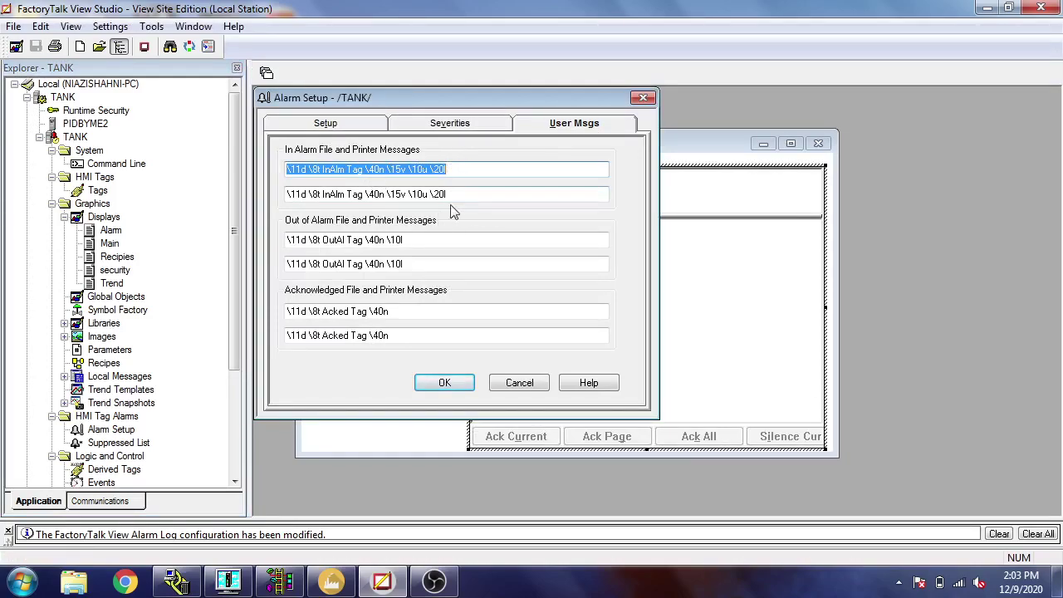
click(440, 382)
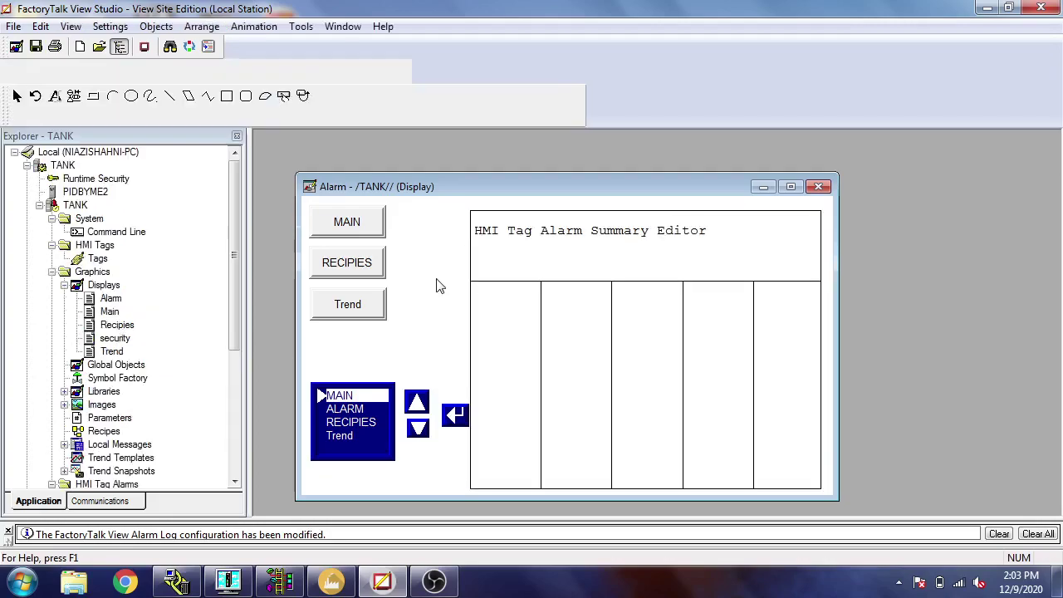
click(552, 260)
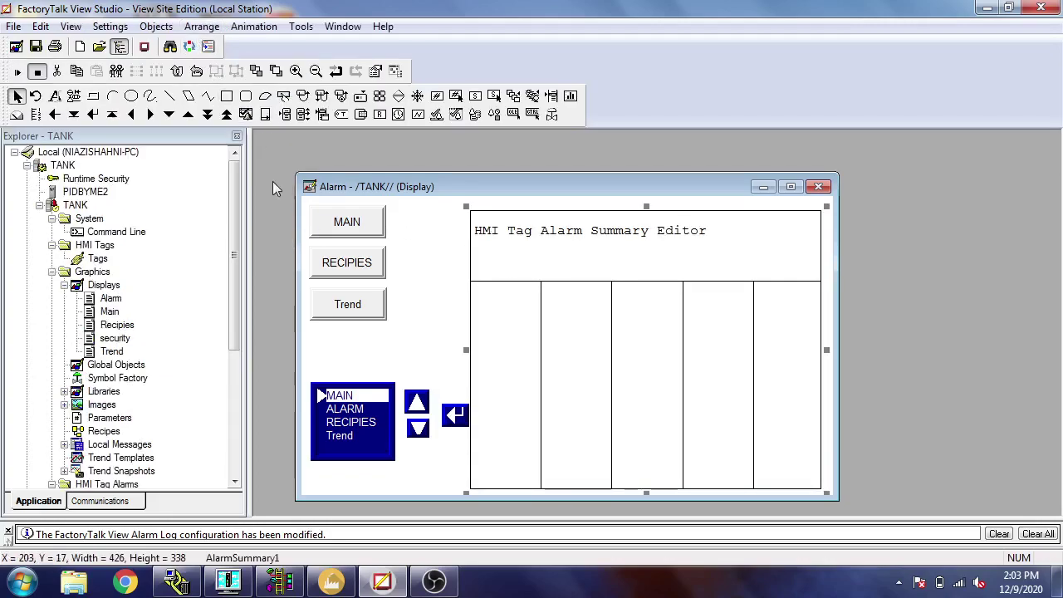
click(156, 26)
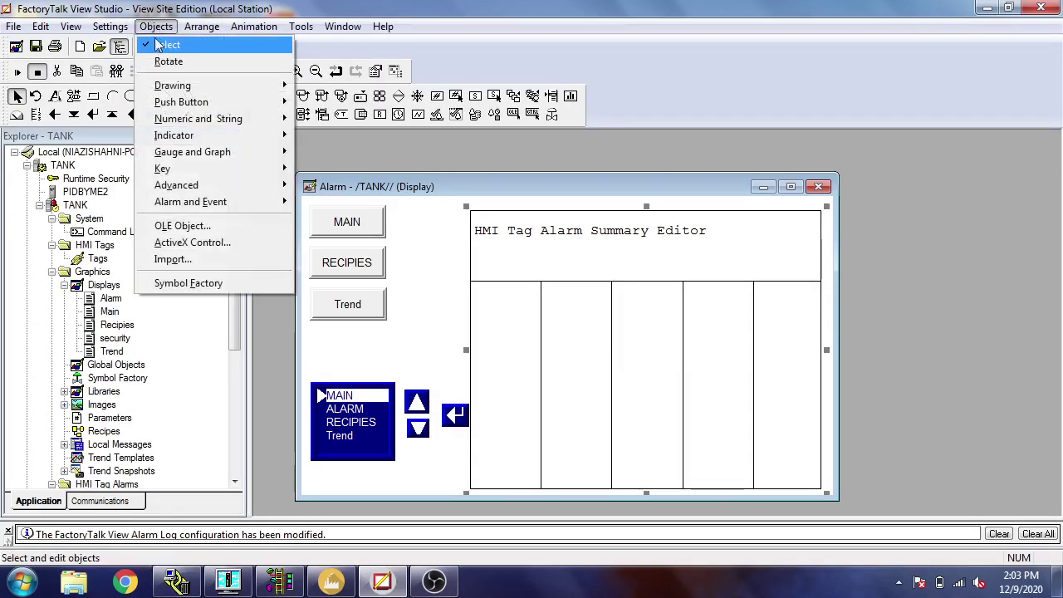
Step: Insert Alarm Date and Alarm Time columns at the left of the alarm summary
double_click(523, 314)
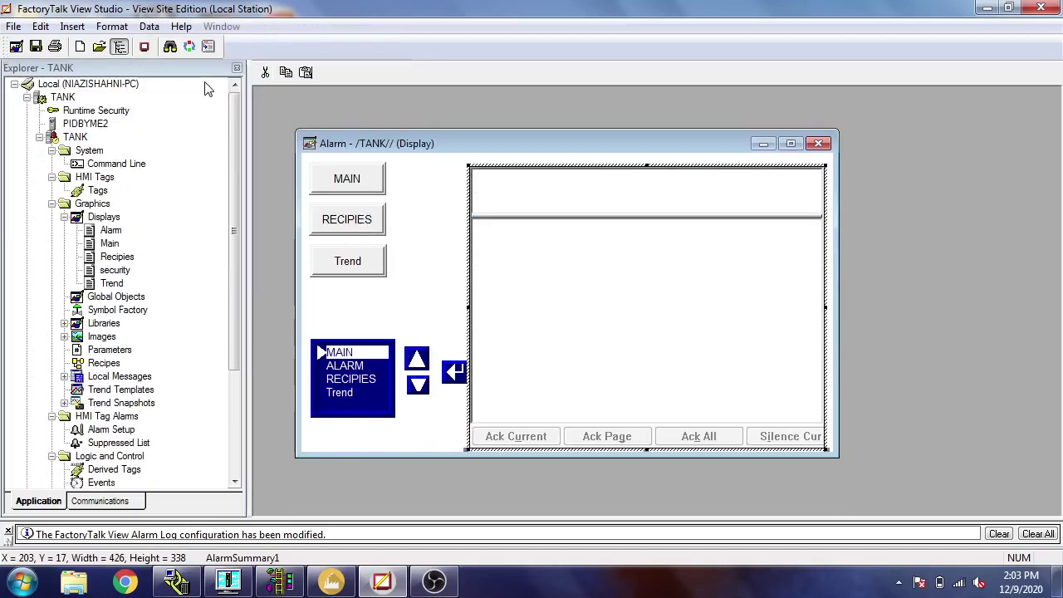
click(72, 26)
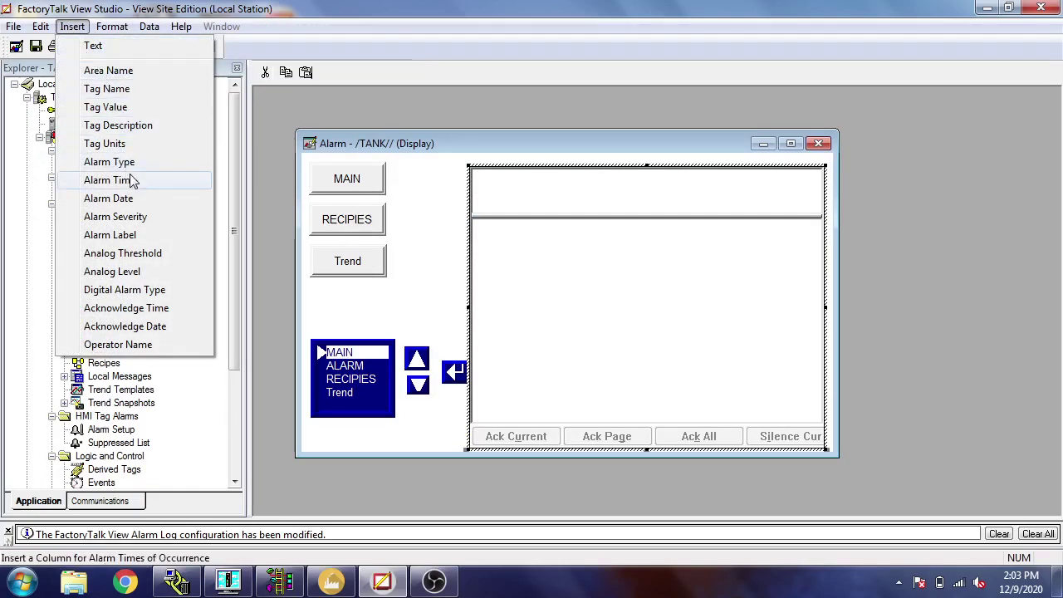
click(505, 234)
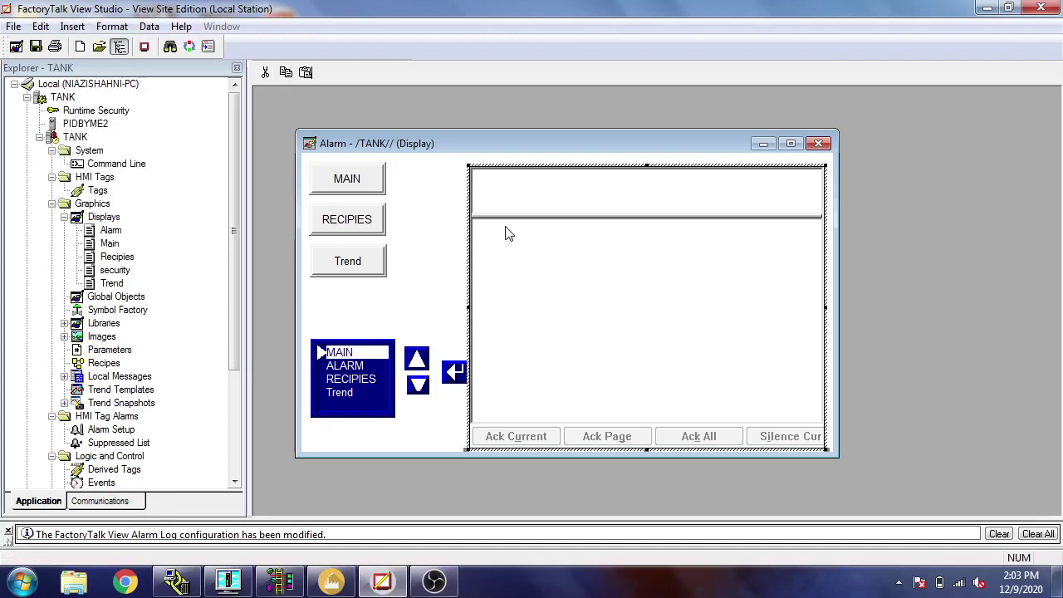
click(72, 26)
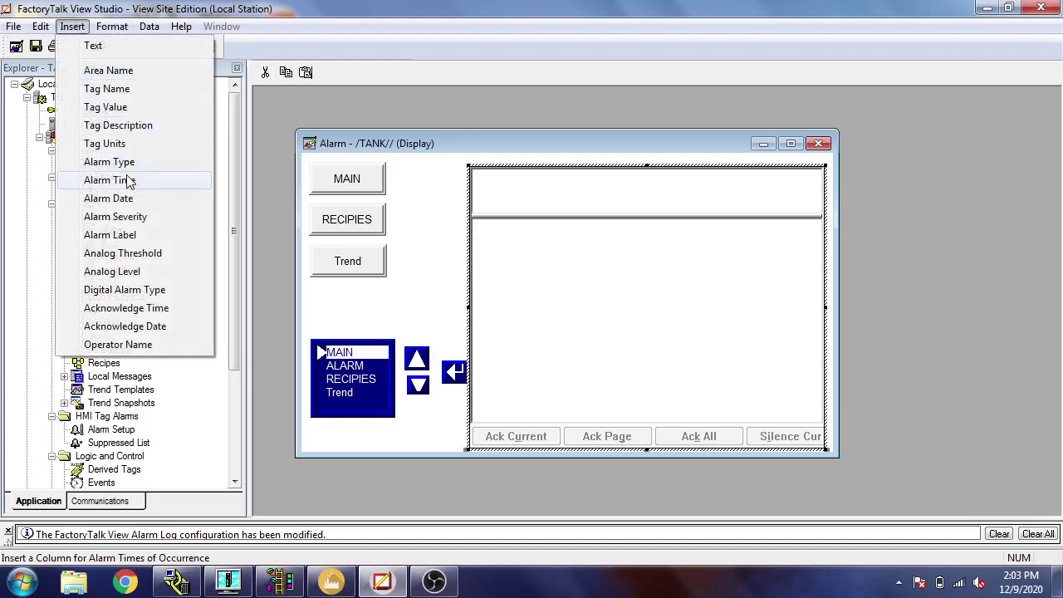
click(136, 200)
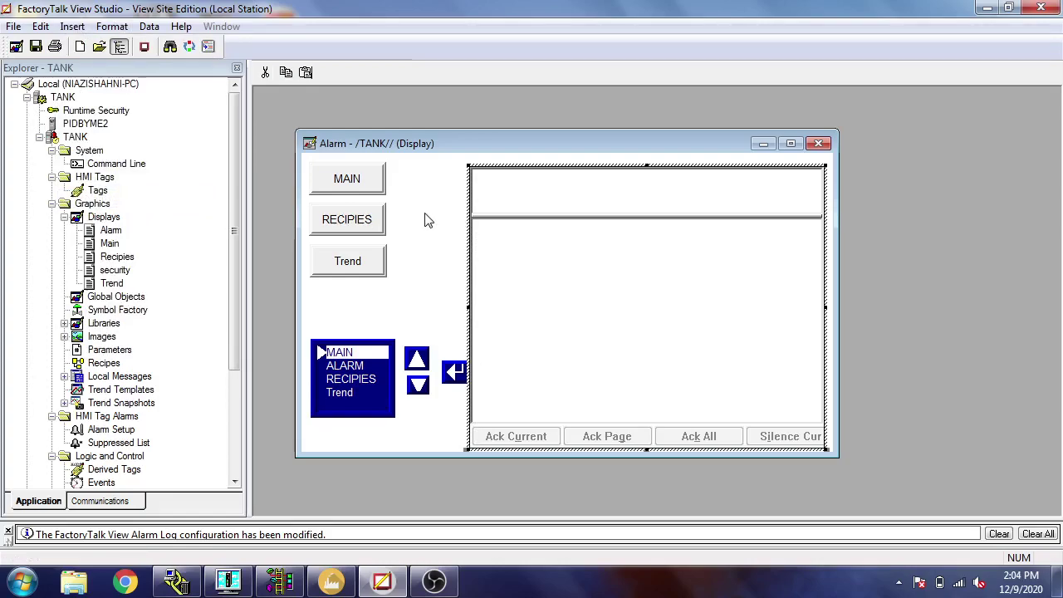
click(501, 219)
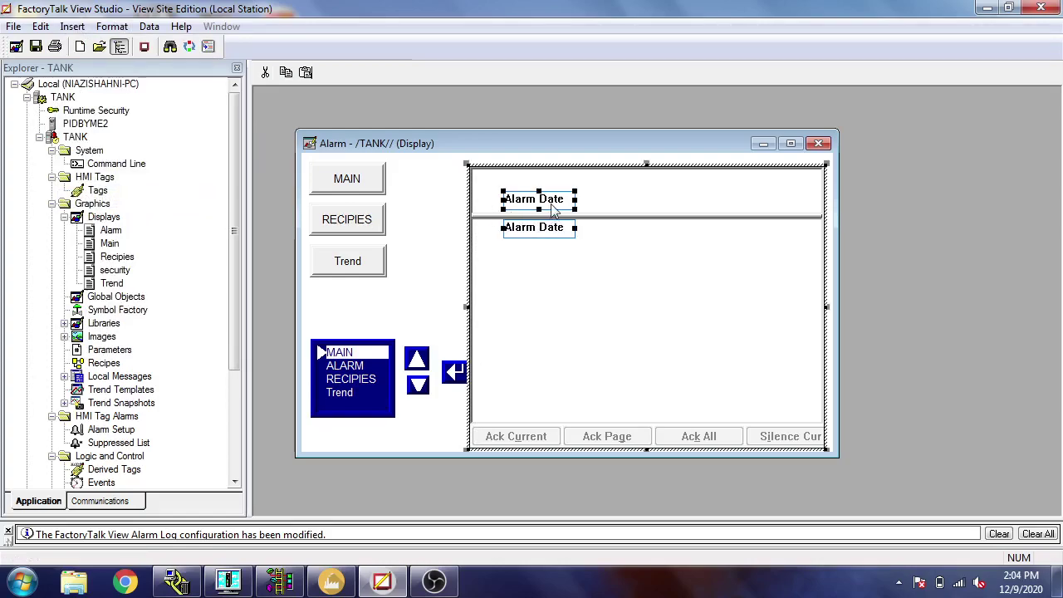
drag(554, 210, 525, 208)
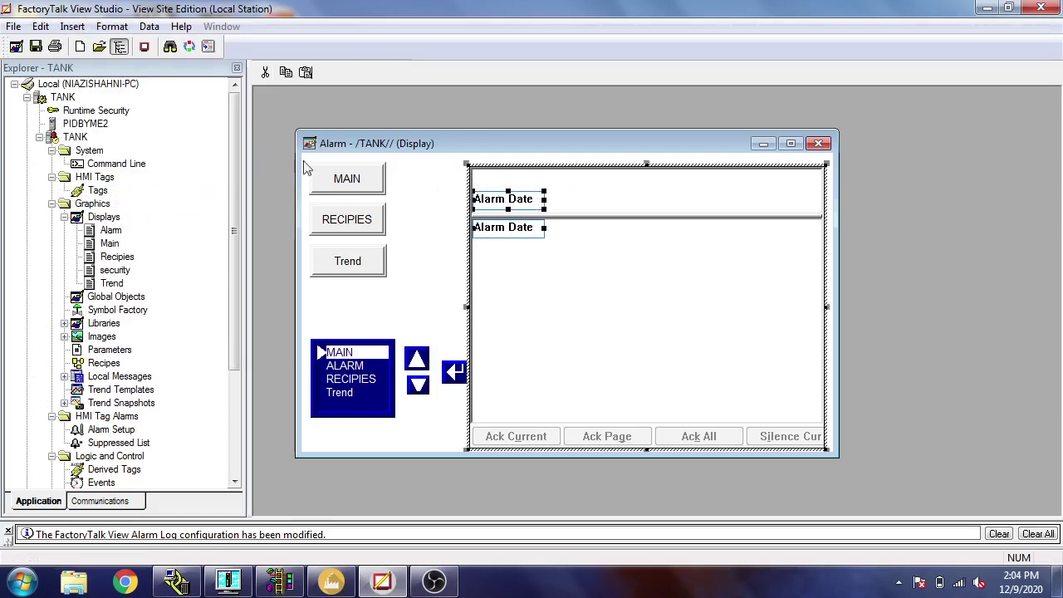
click(72, 26)
click(149, 178)
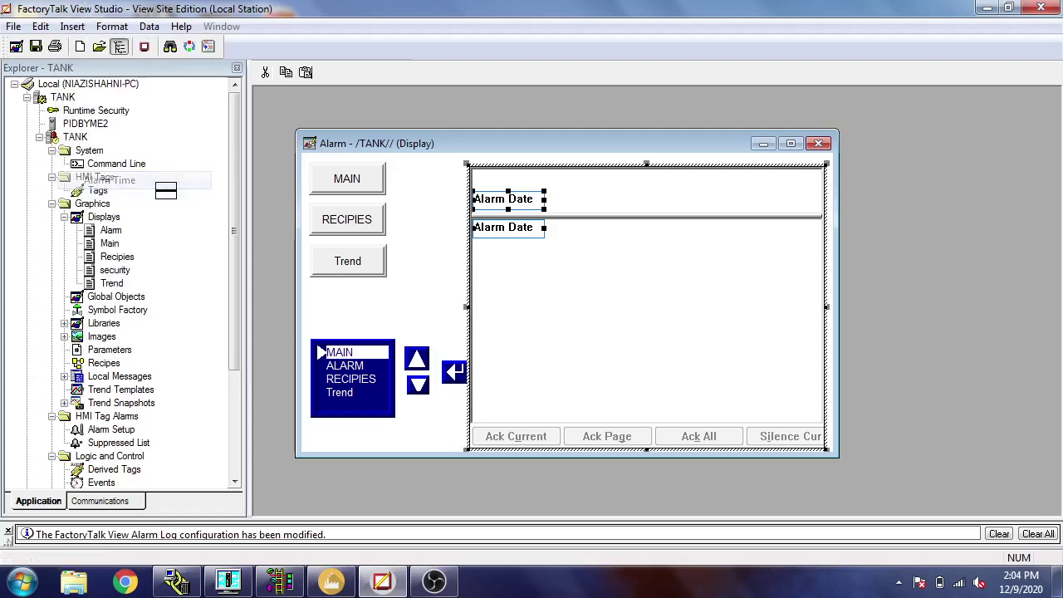
click(559, 218)
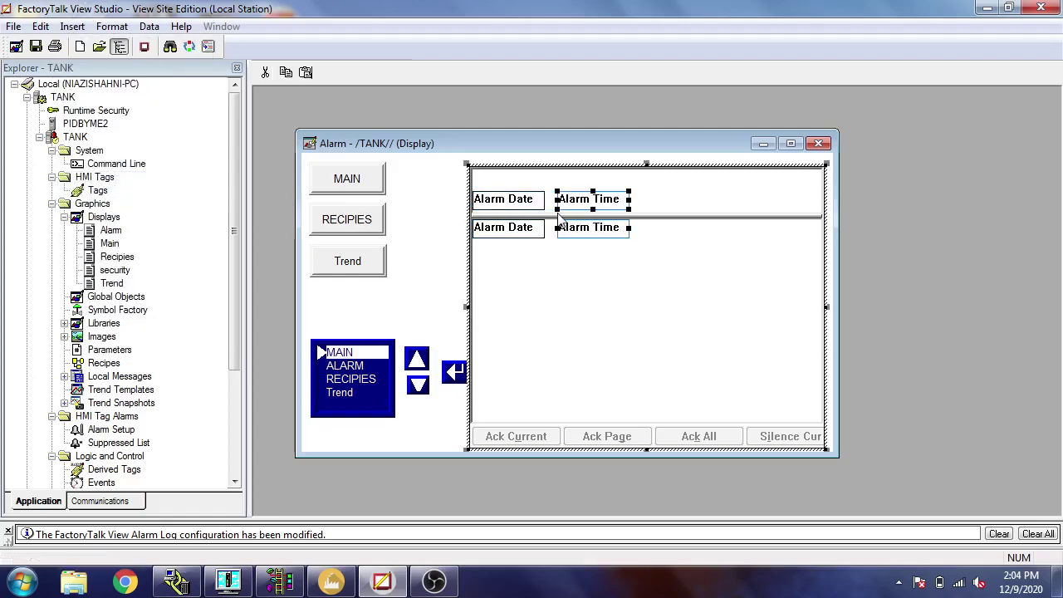
Step: Add Alarm Label and Alarm Type columns after Alarm Time, arrange them, and save the display
click(72, 26)
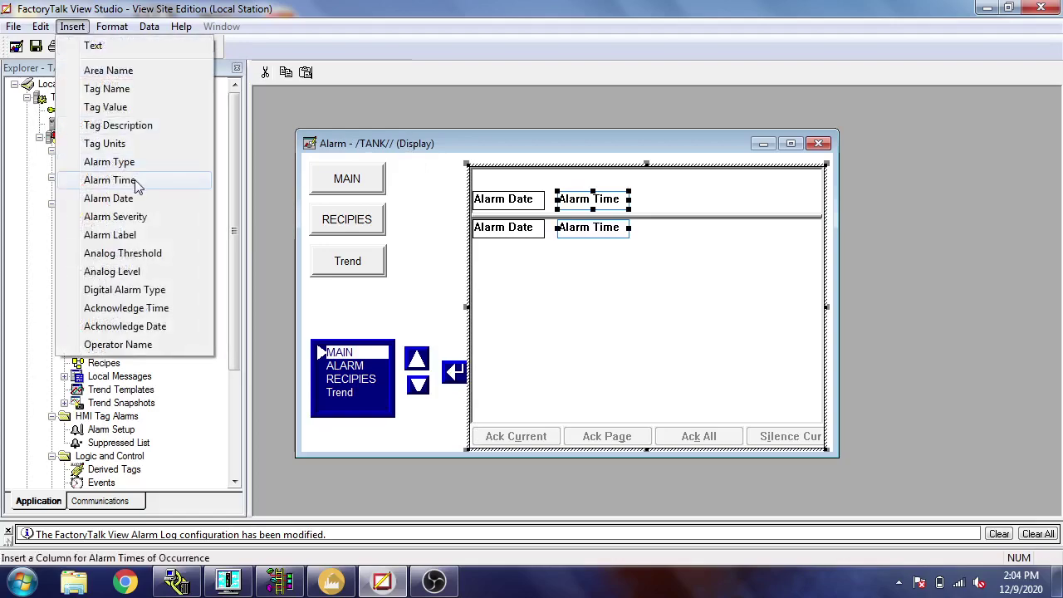
click(139, 169)
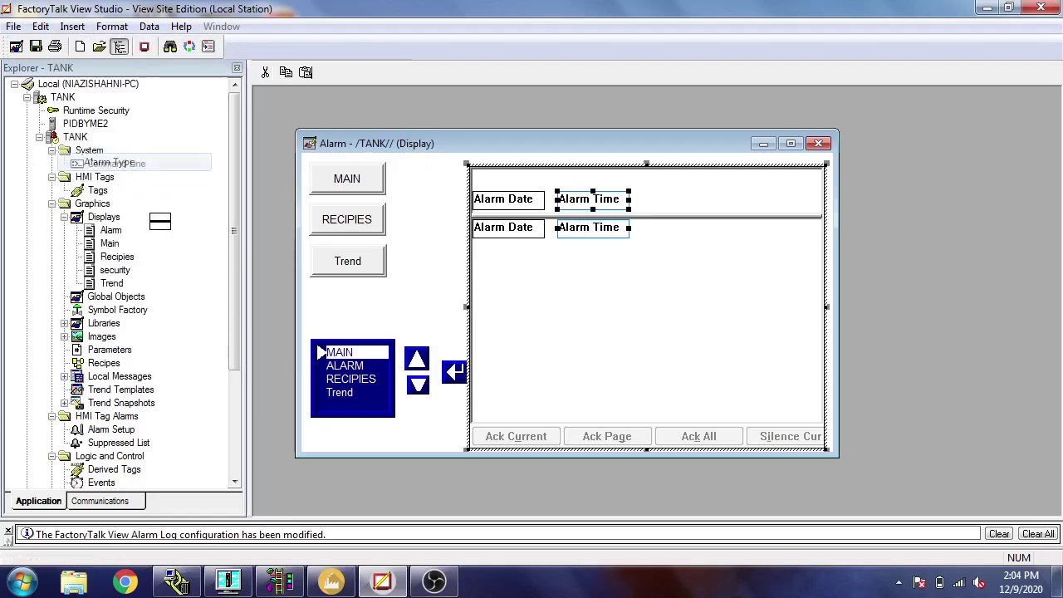
click(655, 221)
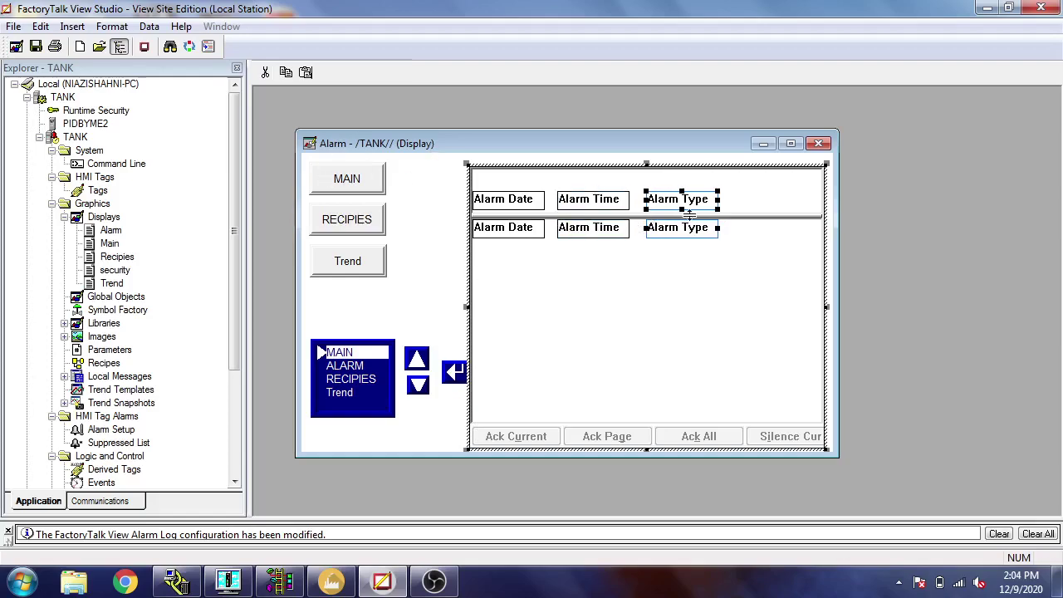
drag(689, 214, 759, 226)
click(72, 25)
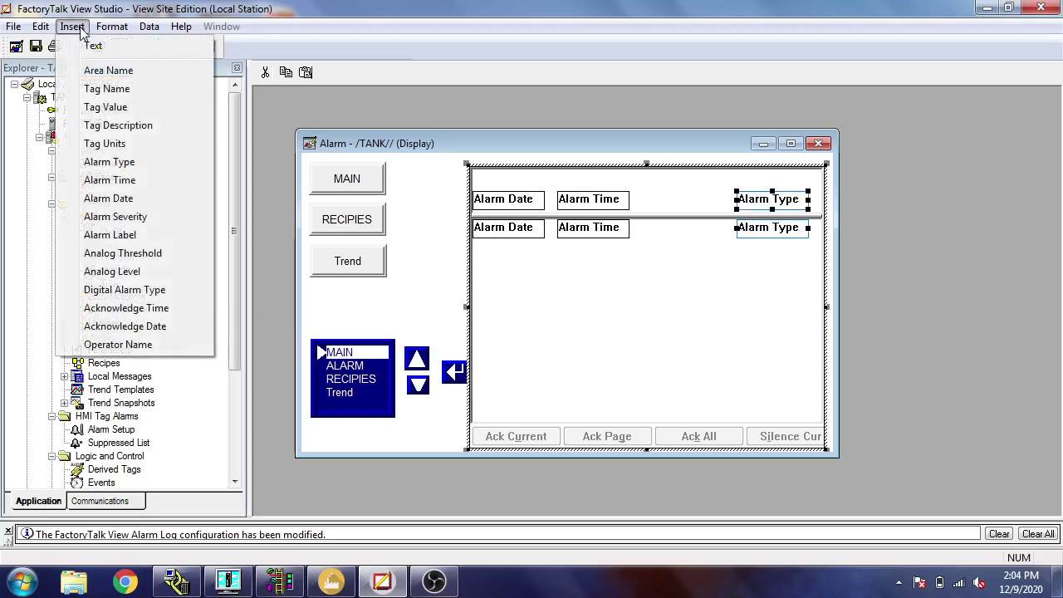
click(139, 235)
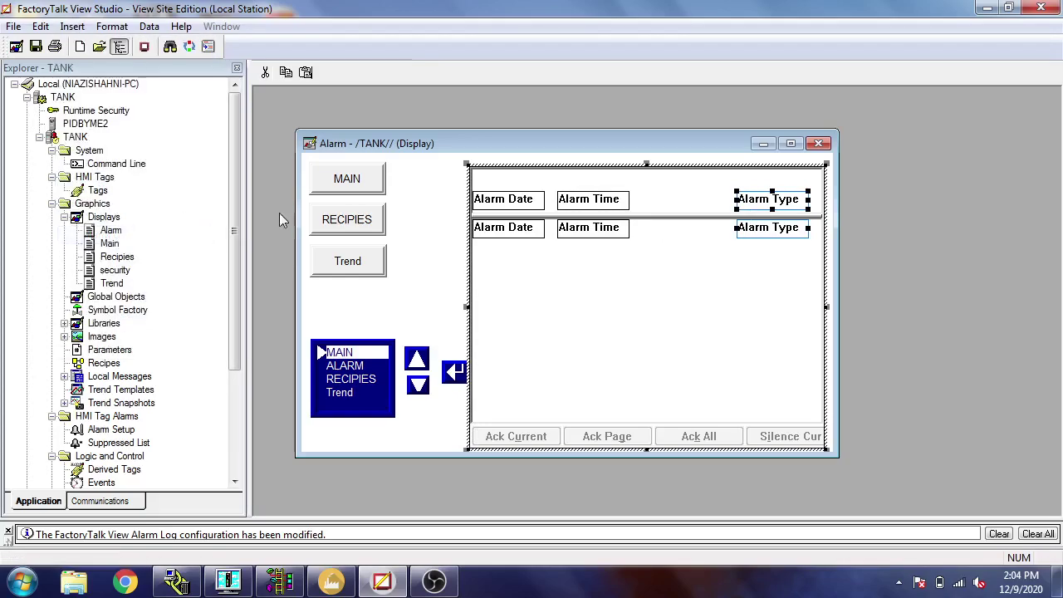
click(645, 206)
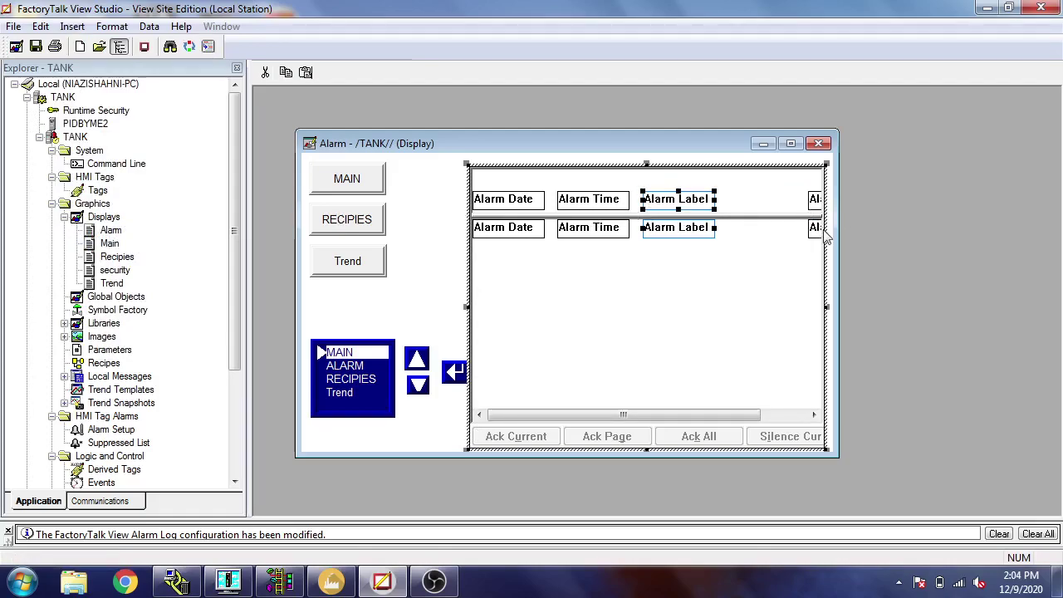
click(799, 211)
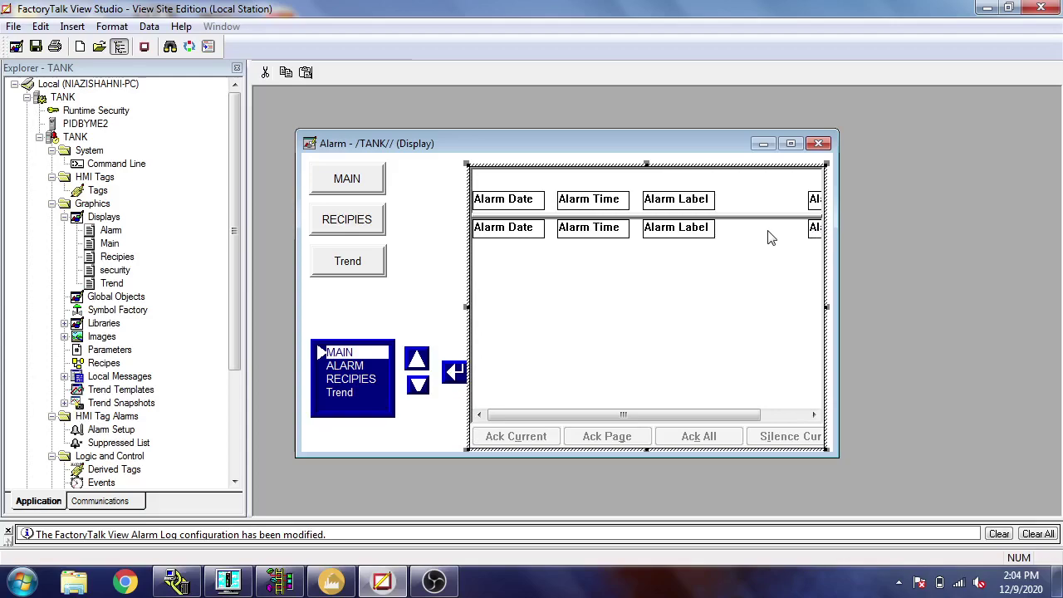
click(815, 229)
drag(815, 230, 734, 236)
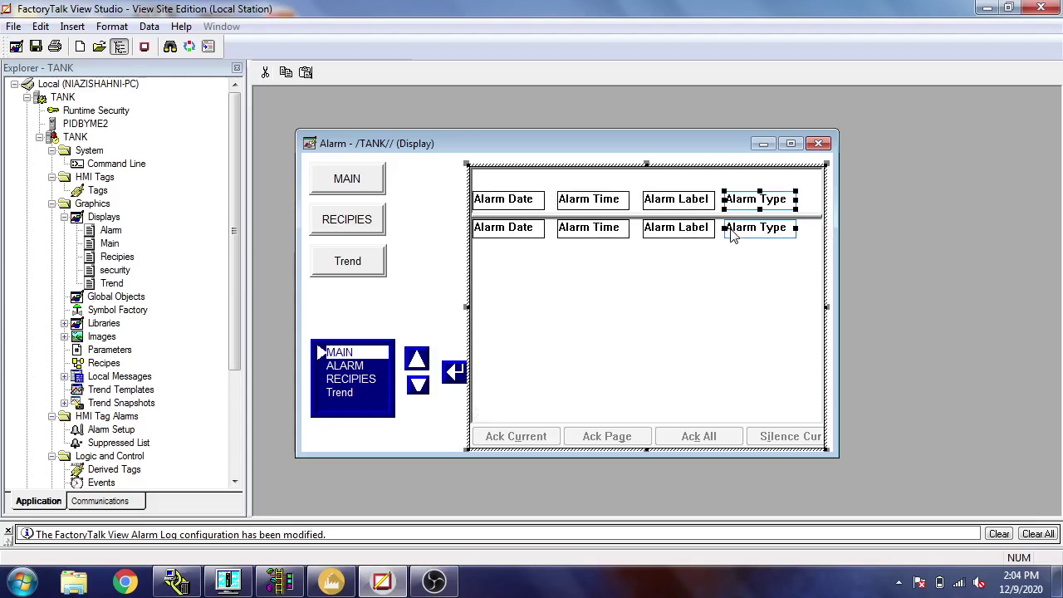
click(718, 315)
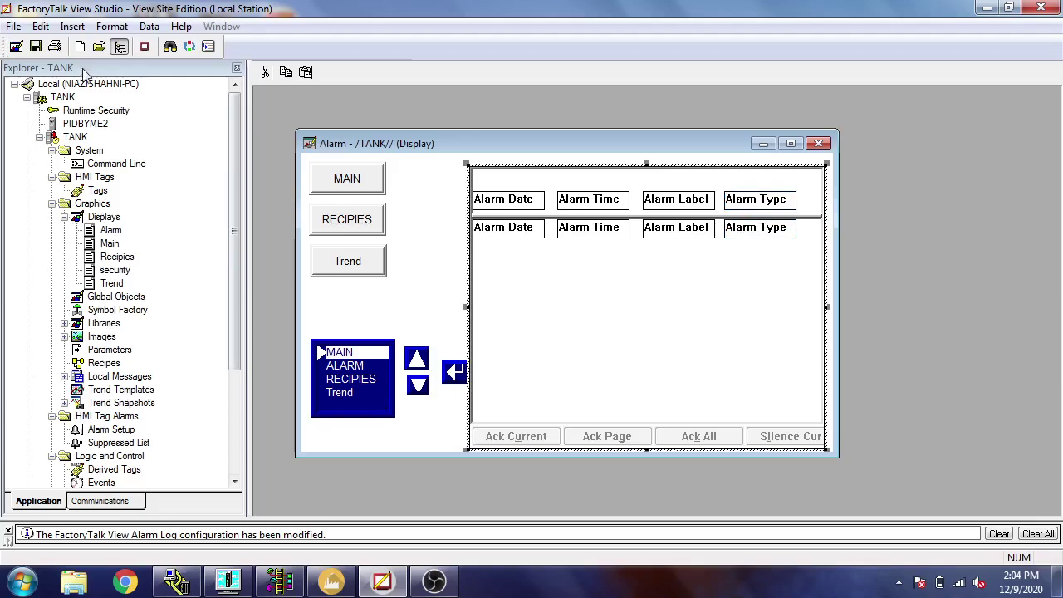
click(35, 47)
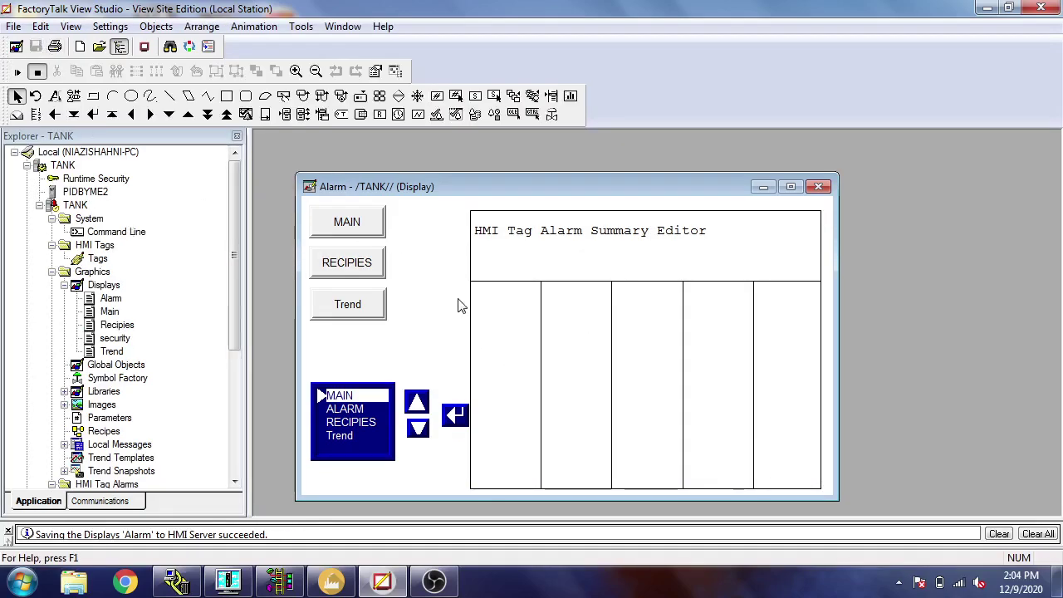
Step: Draw a push button left of the alarm table, captioned 'Alarm On'
click(157, 27)
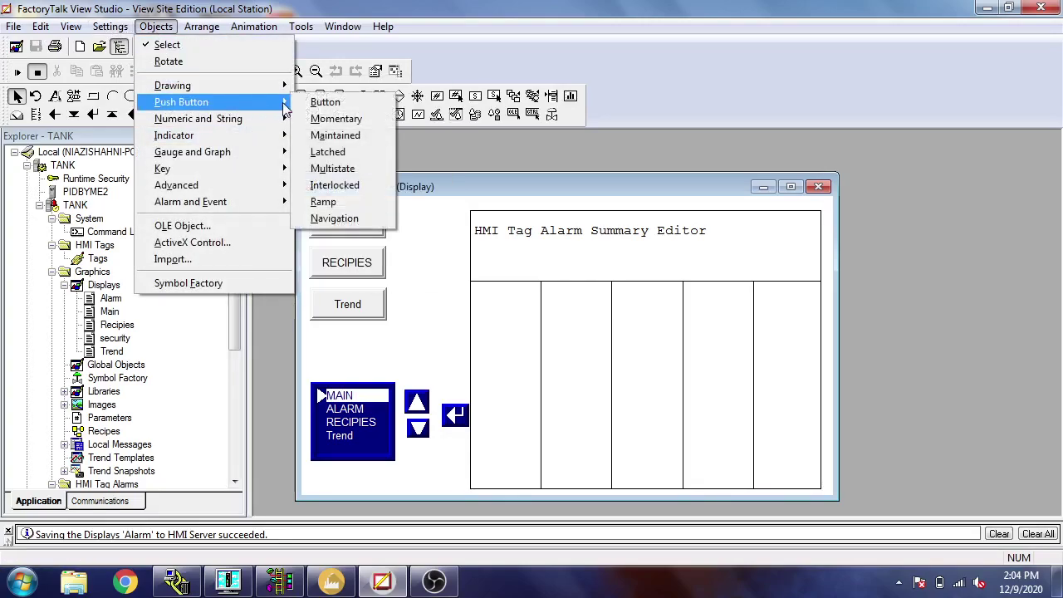
click(301, 101)
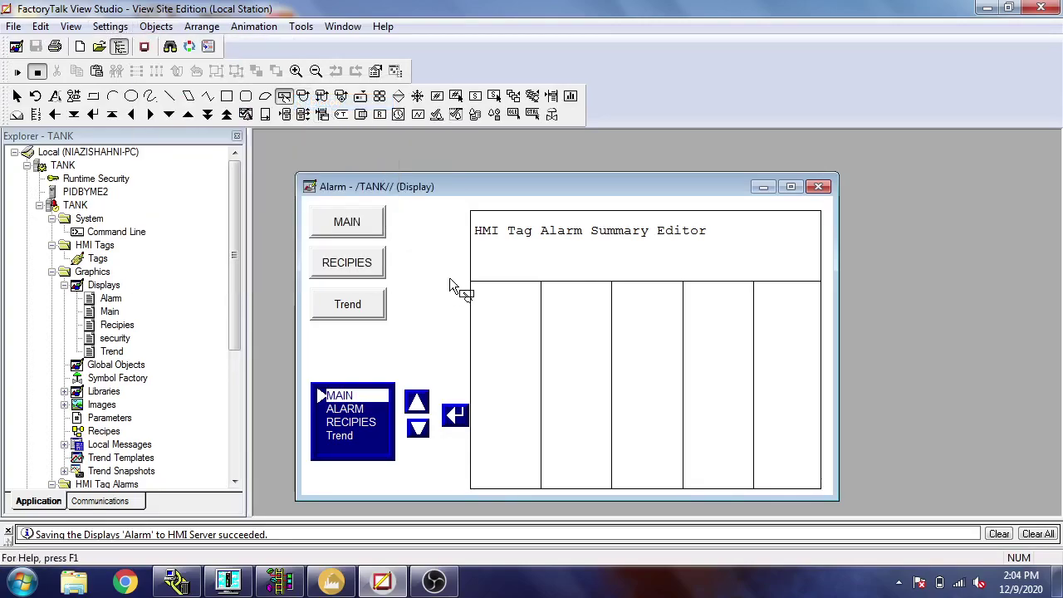
drag(450, 277, 404, 241)
click(405, 96)
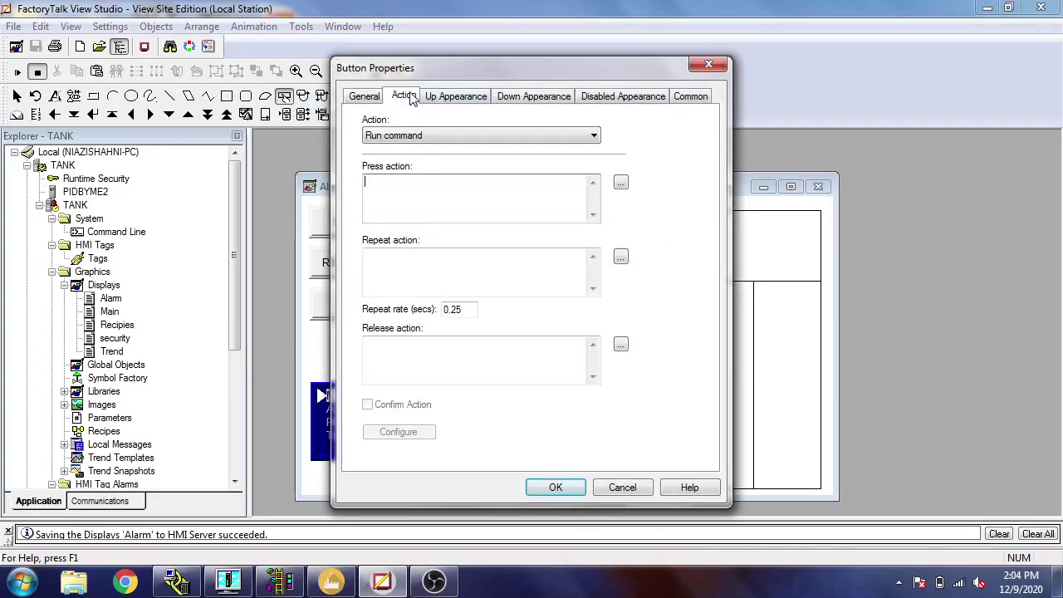
click(450, 98)
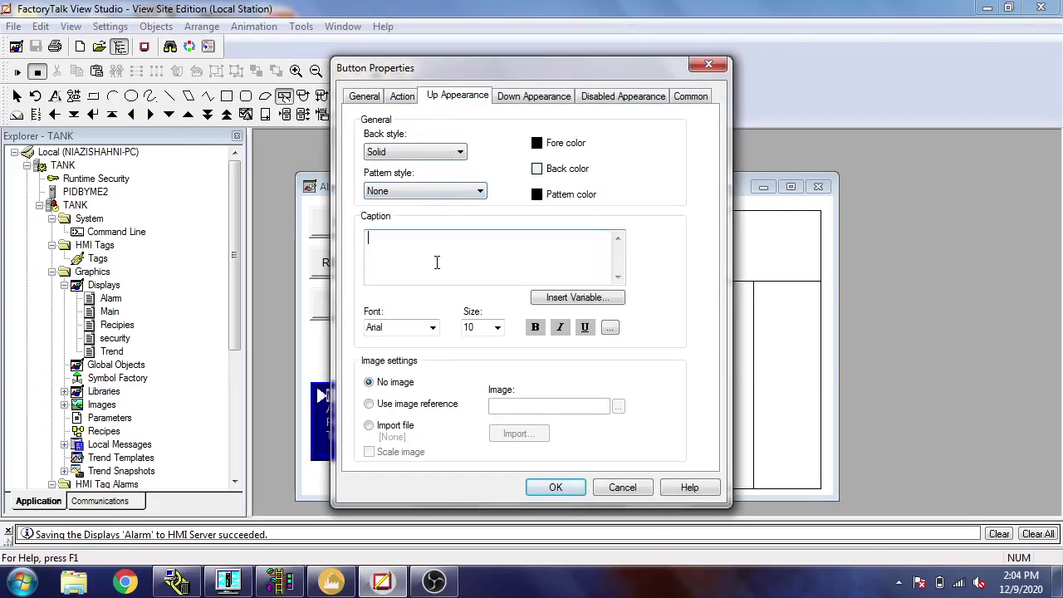
text(Alarm On)
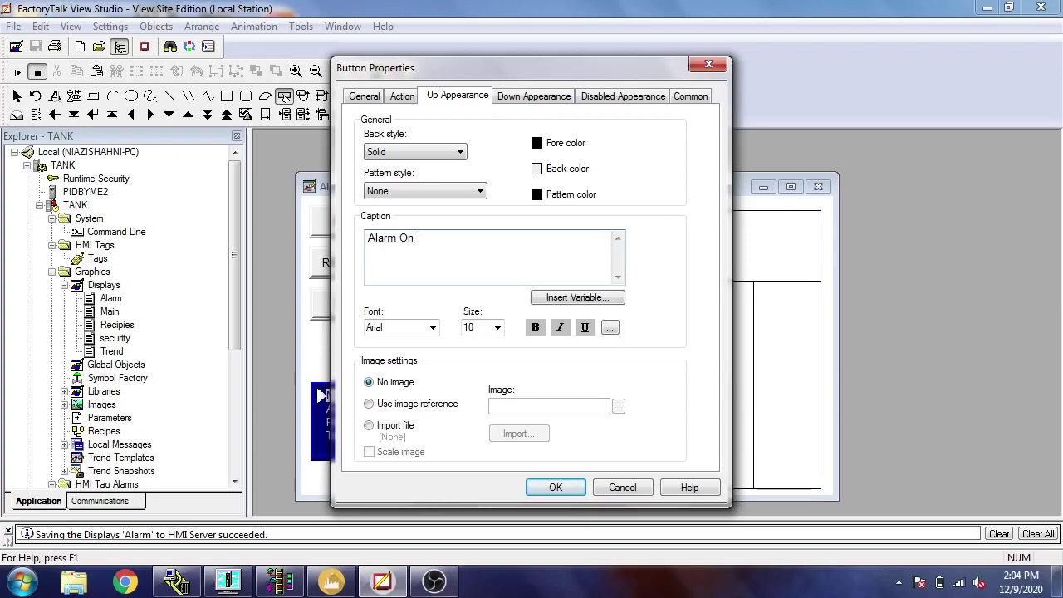
Step: Set the button's press action to the AlarmOn command, confirm, and save the display
click(403, 97)
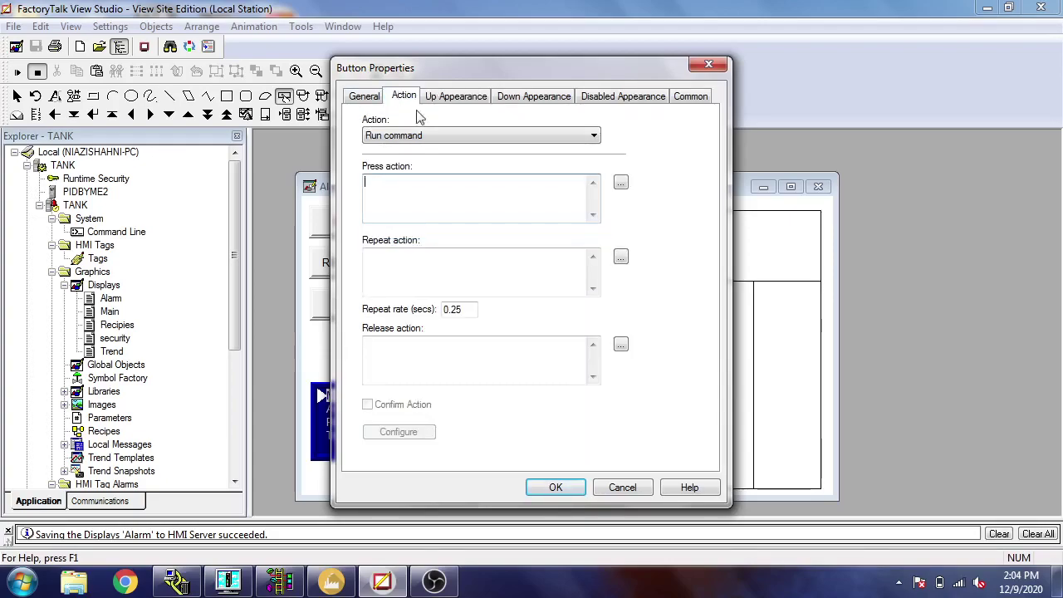
click(621, 183)
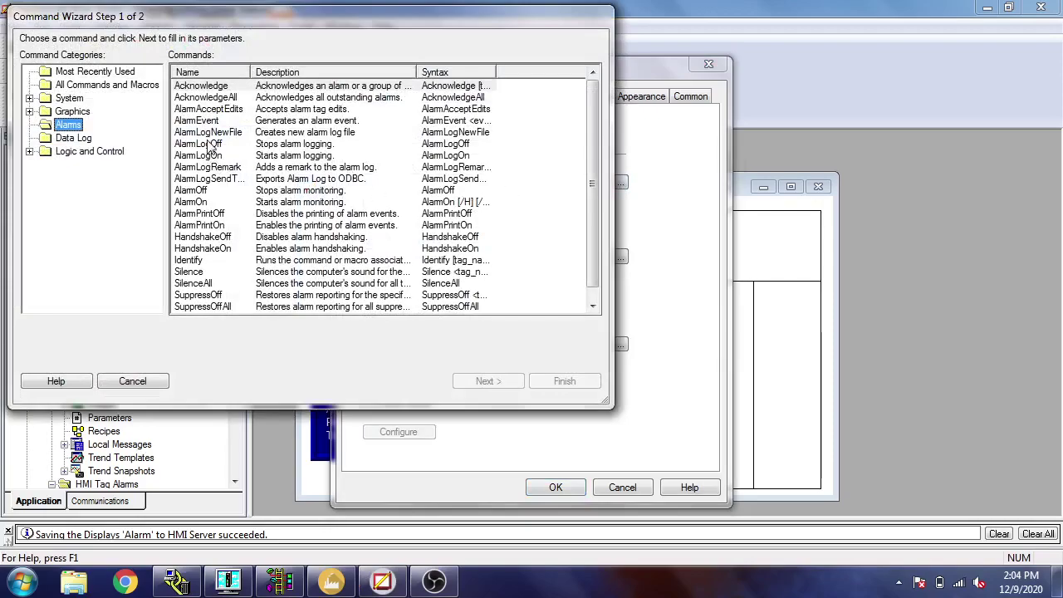
click(214, 203)
click(481, 386)
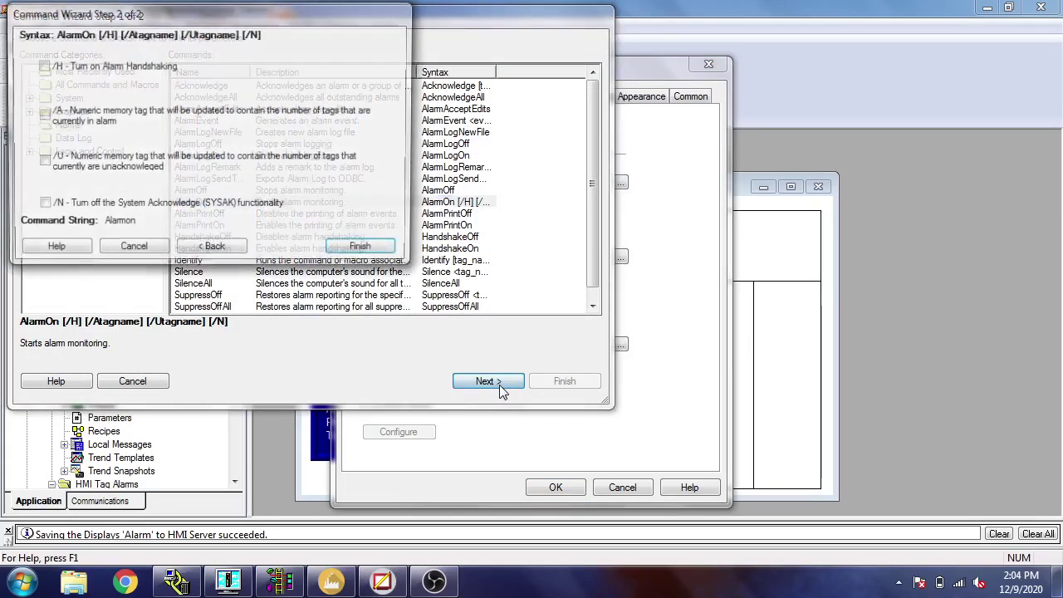
click(422, 251)
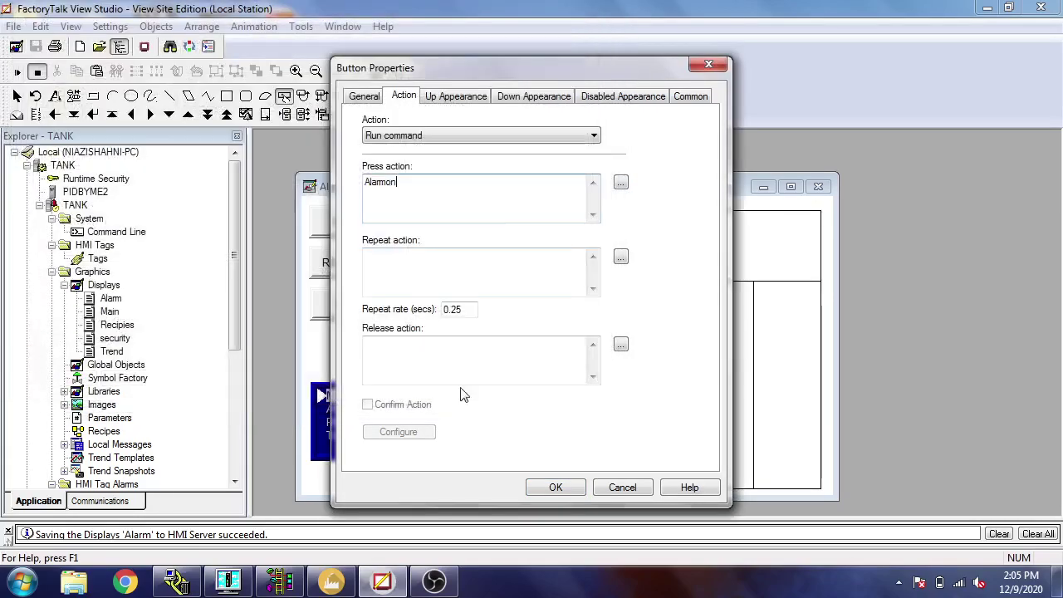
click(565, 485)
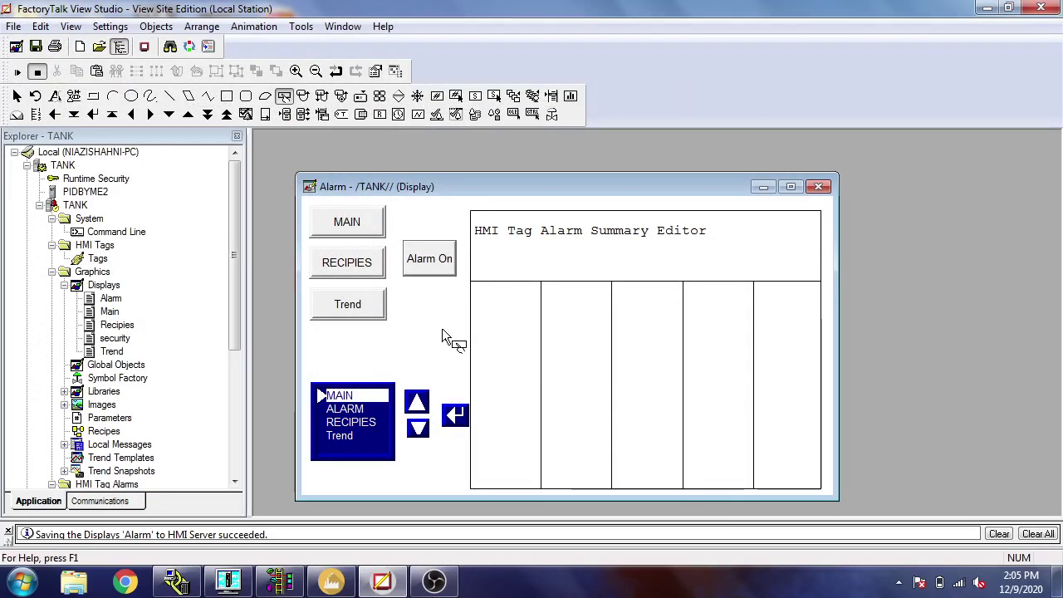
right_click(441, 328)
key(Escape)
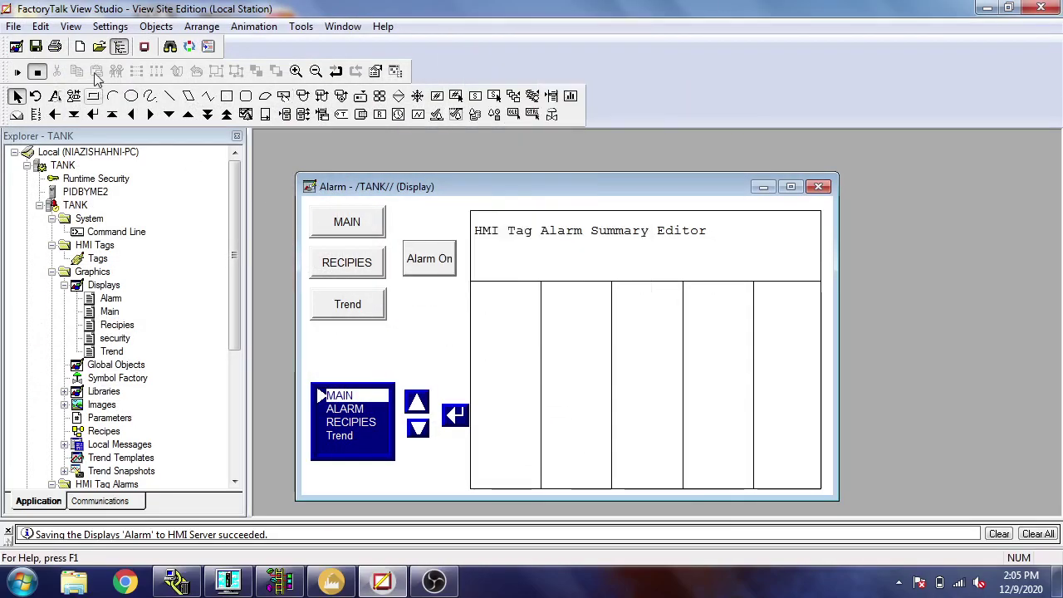
click(36, 46)
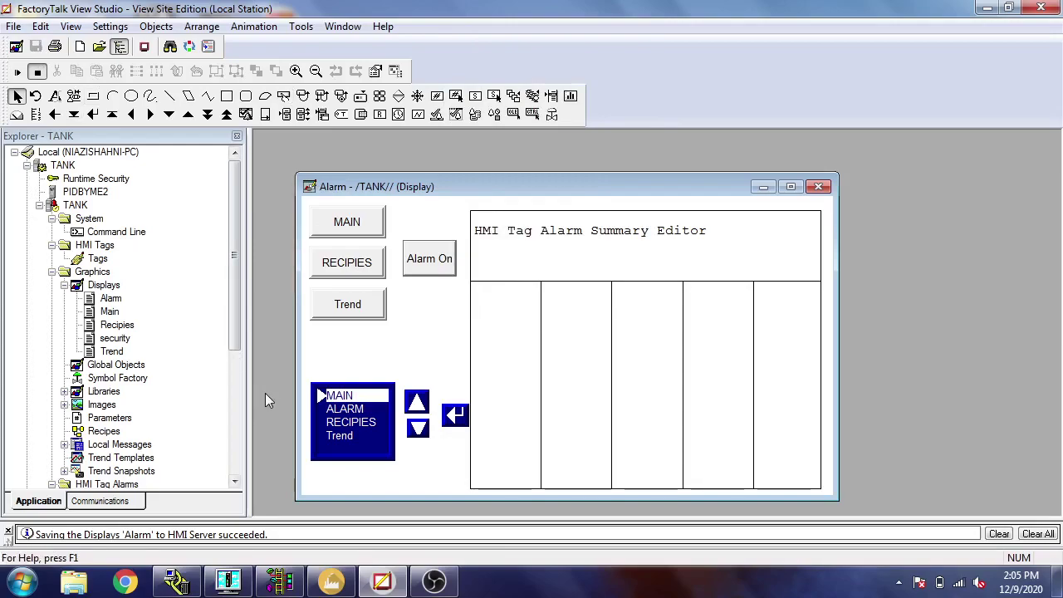
Step: Open the Main display and run the TANK.cli configuration in the SE Client
double_click(110, 311)
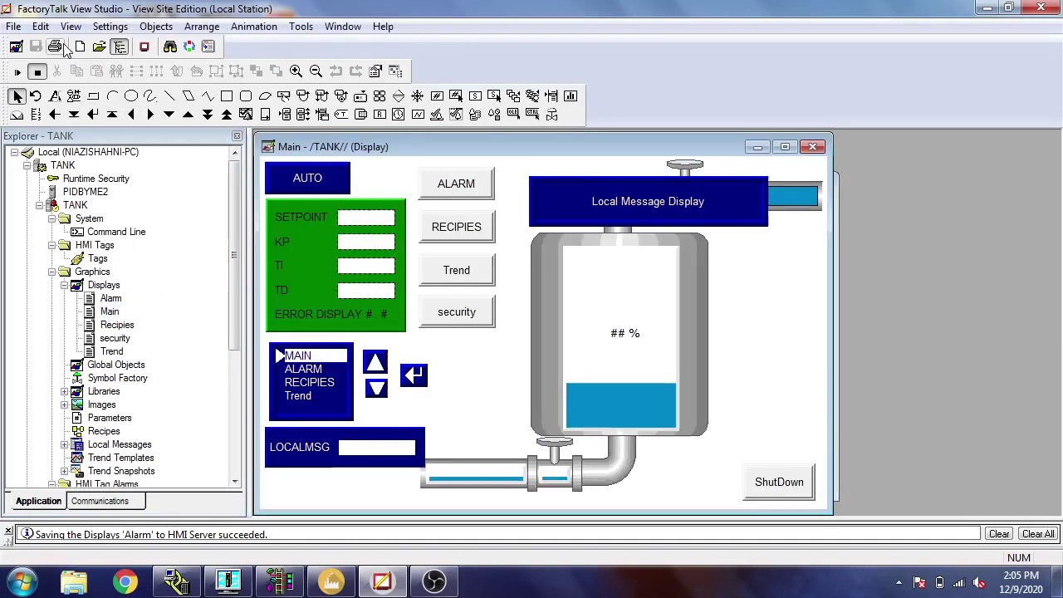
click(144, 46)
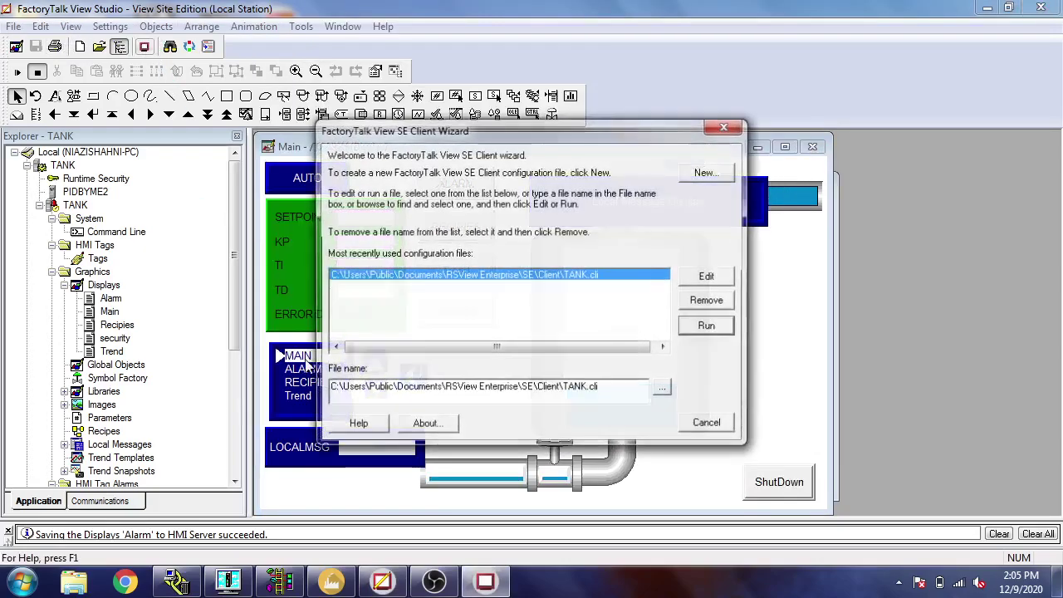
click(705, 326)
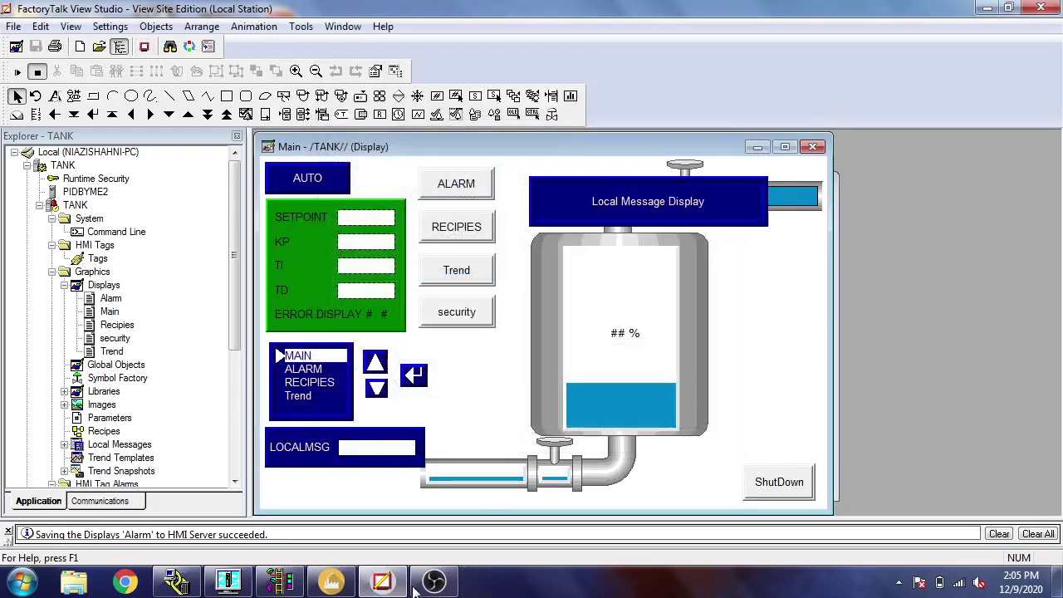
Step: Wait for the TANK client to load and bring its window forward, showing live tank values
click(332, 581)
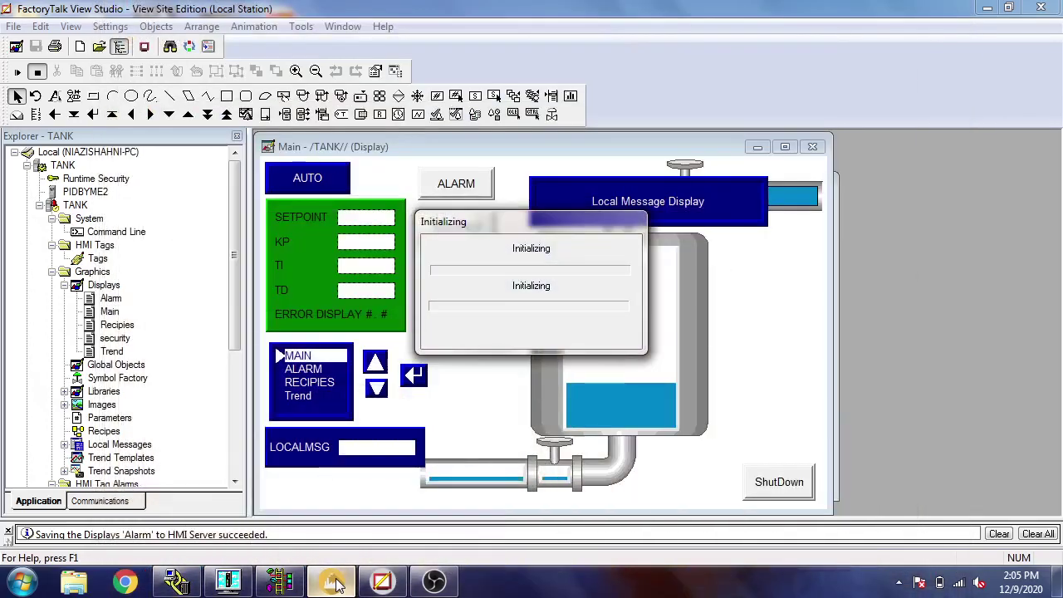
click(335, 582)
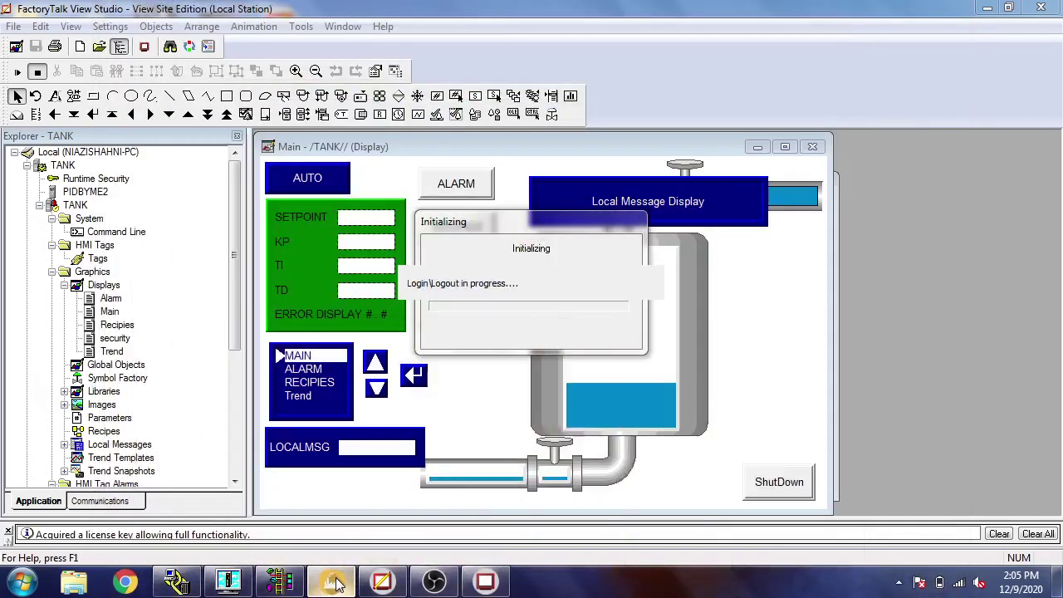
click(333, 581)
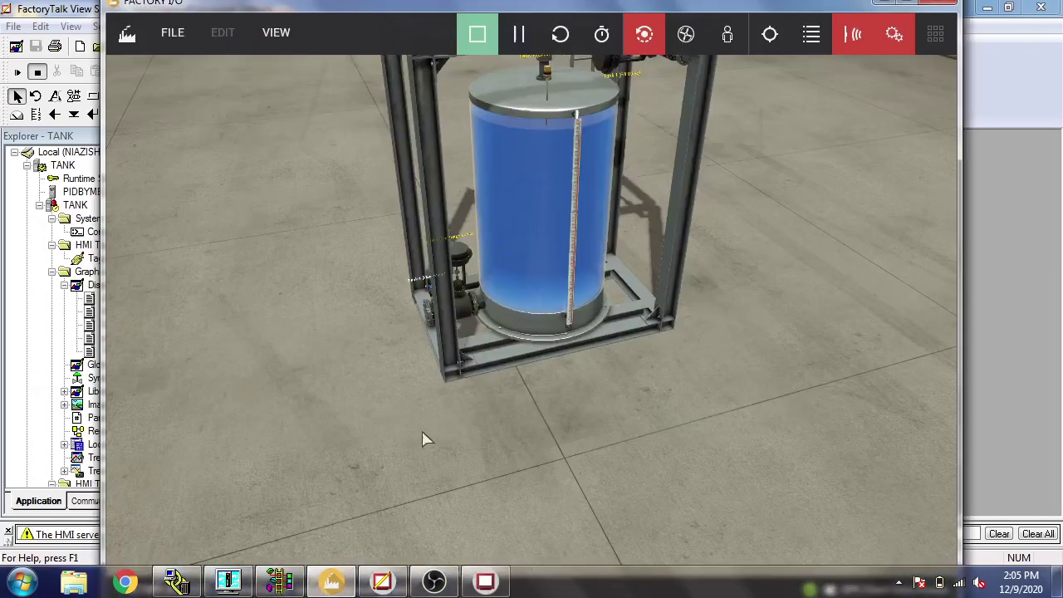
click(331, 581)
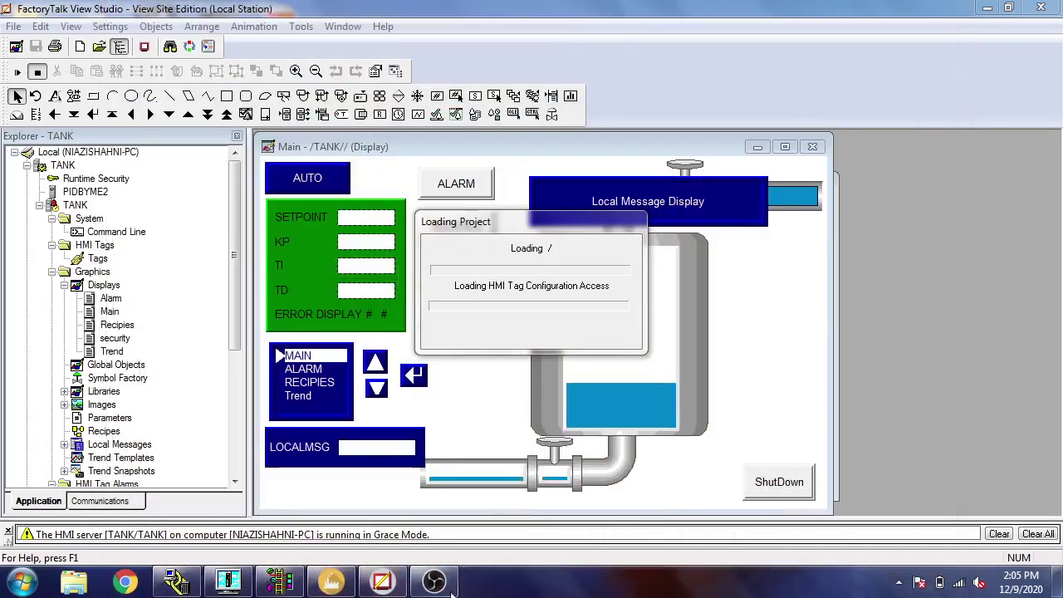
mouse_move(405, 588)
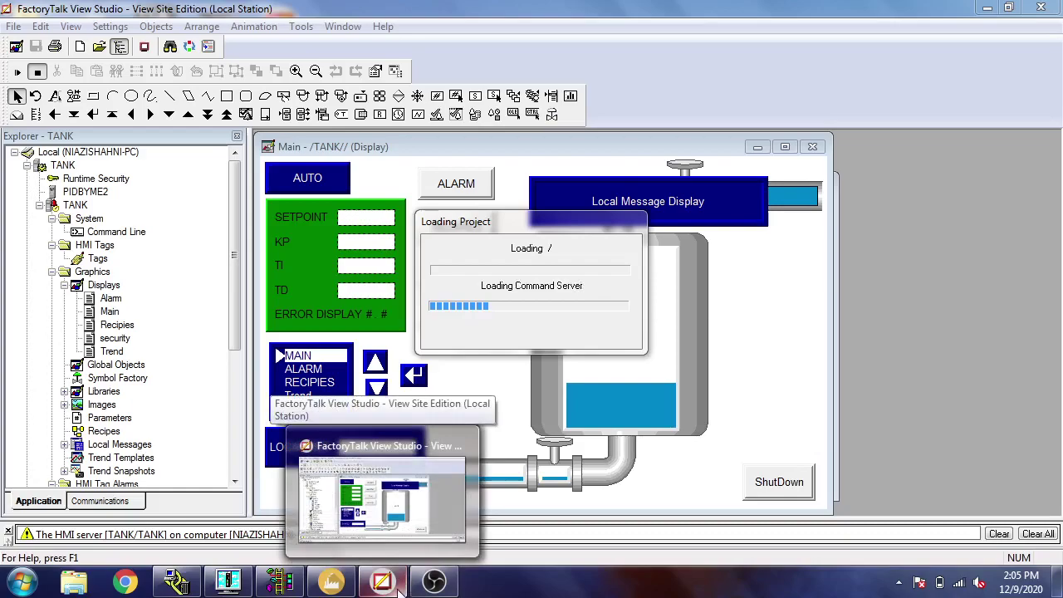
click(407, 540)
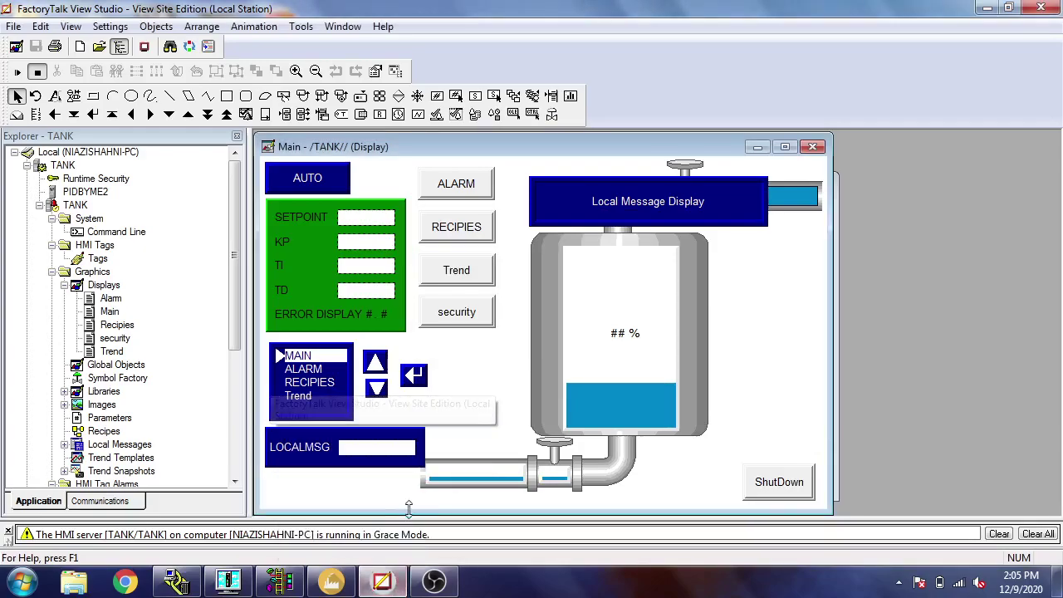
click(401, 589)
click(400, 589)
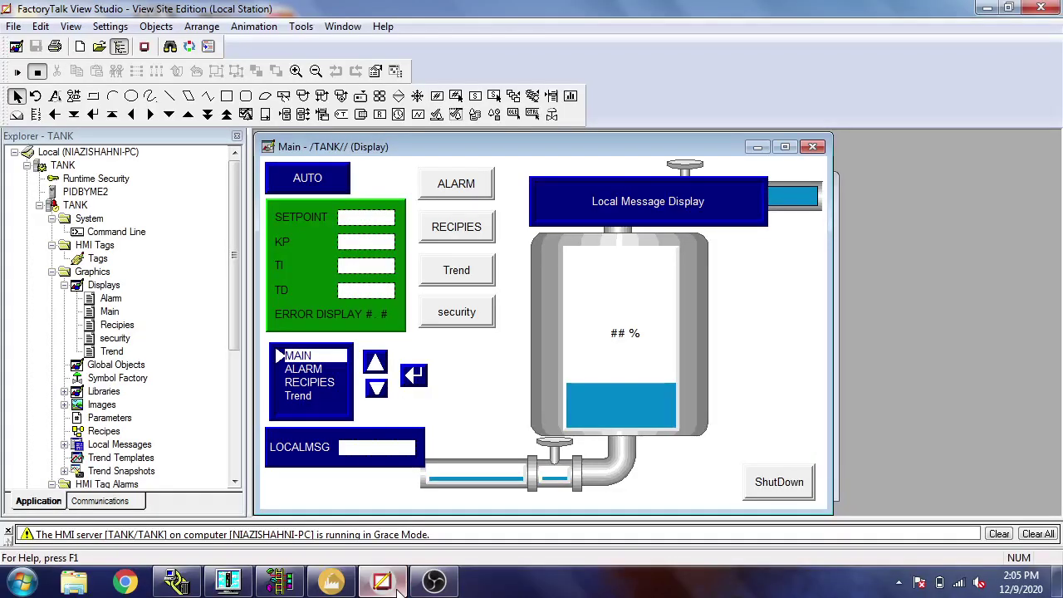
click(399, 589)
click(399, 589)
click(399, 589)
click(400, 589)
click(400, 589)
click(399, 589)
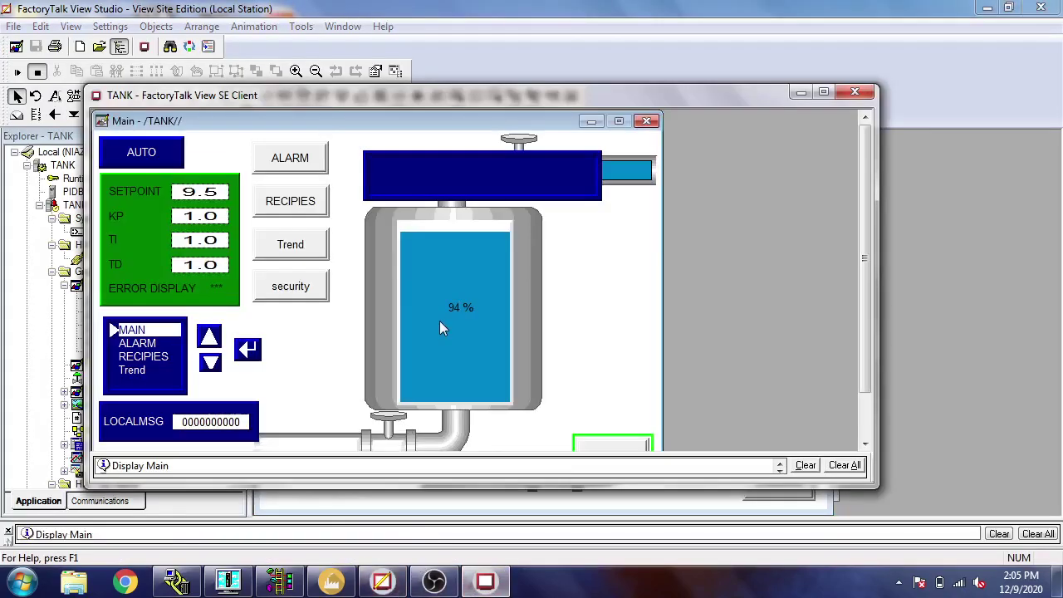
Step: Show the Alarm display and turn on alarm monitoring to reveal the LEVEL IS HIGH alarm
click(287, 157)
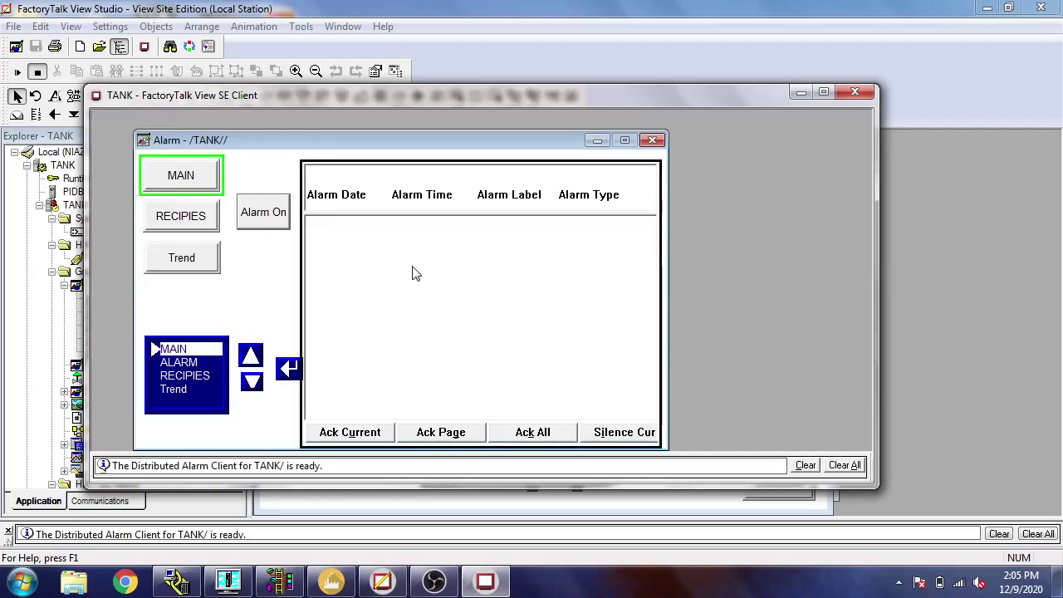
click(261, 215)
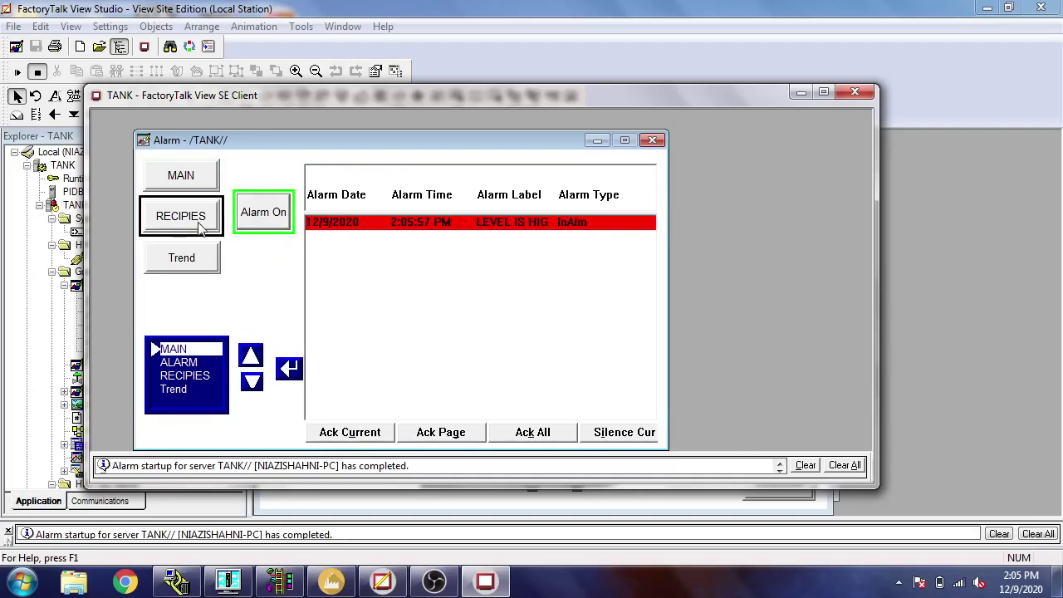
Step: Back on the Main display, set the tank level setpoint to 1.0
click(207, 181)
click(205, 195)
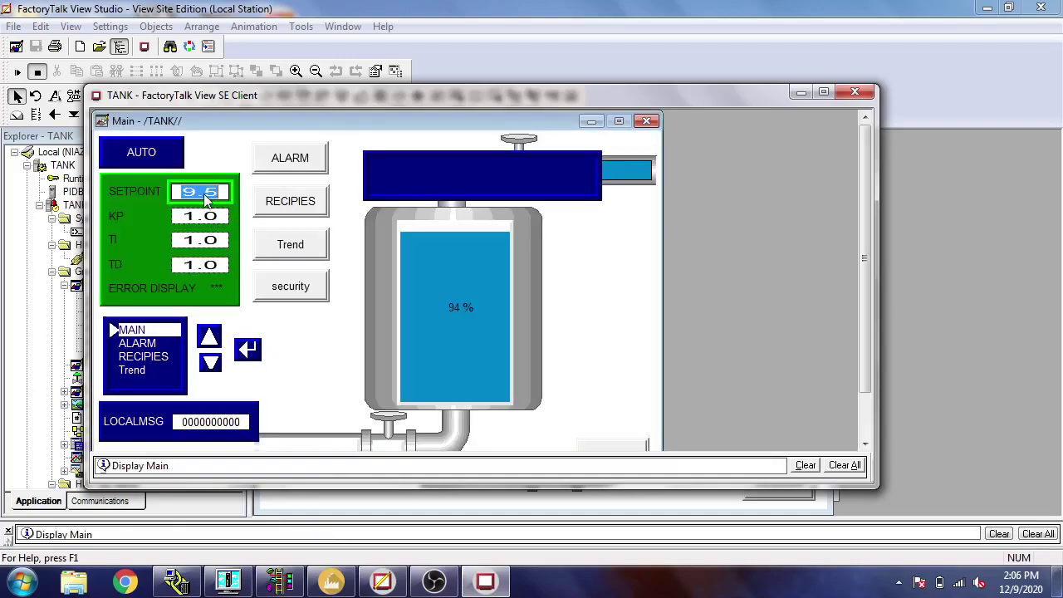
text(1.0)
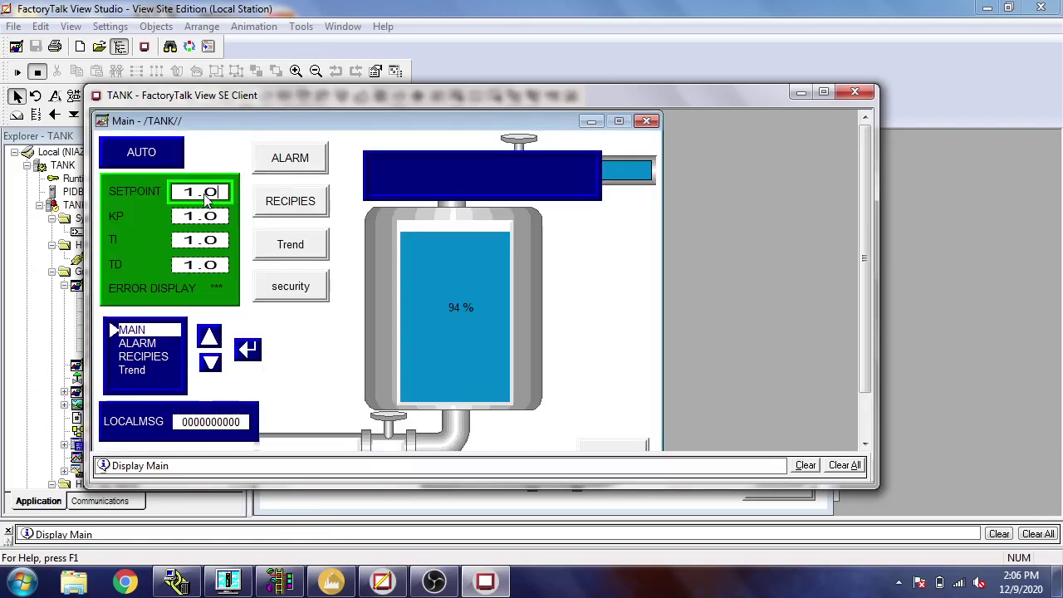
key(Return)
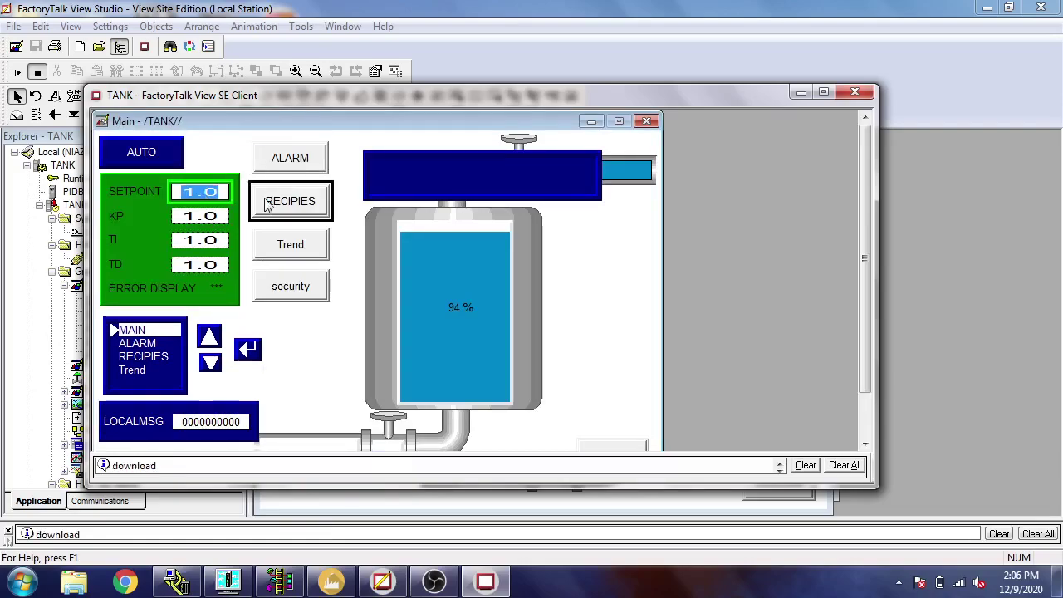
Step: Check the alarm list and the Factory I/O tank simulation, then return to Main at 57%
click(300, 170)
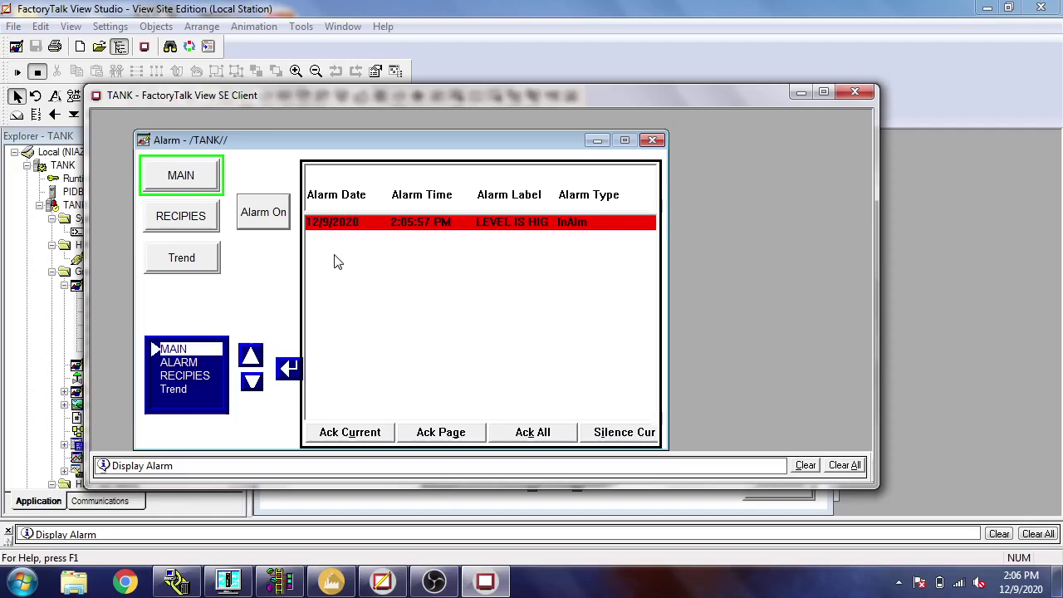
click(332, 581)
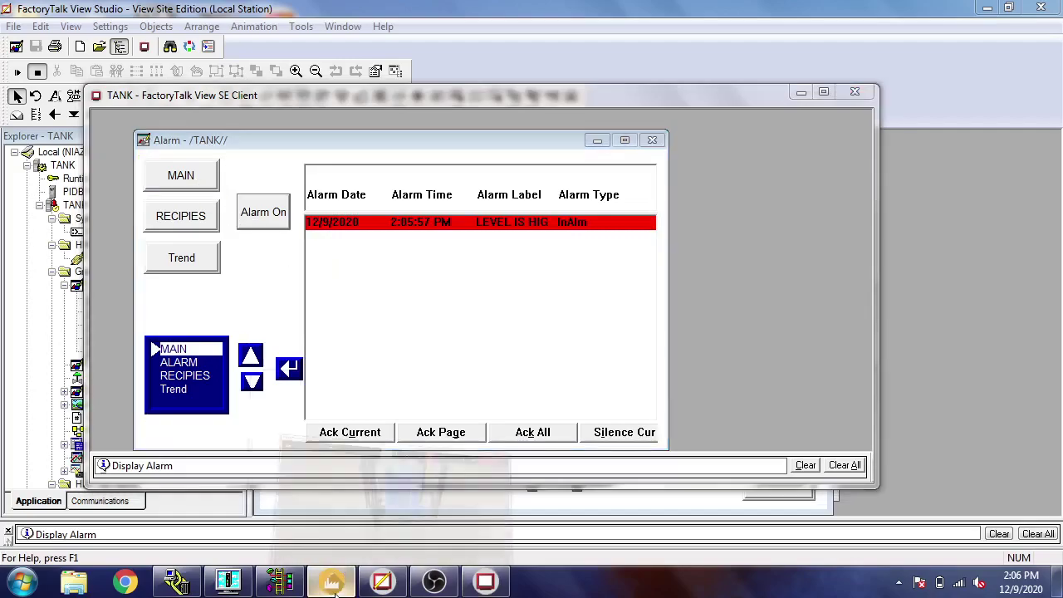
click(332, 581)
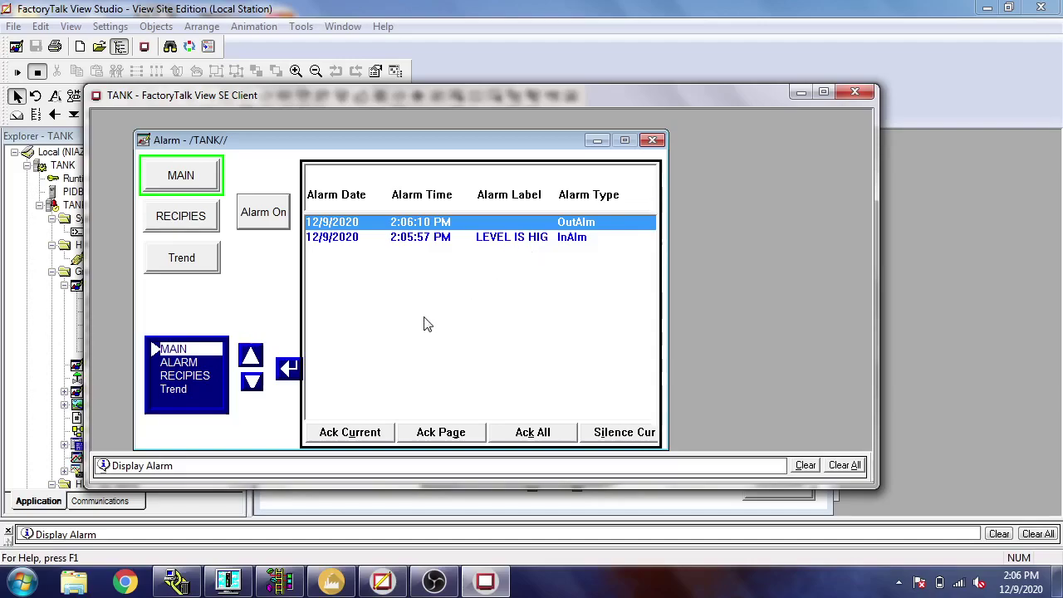
click(182, 176)
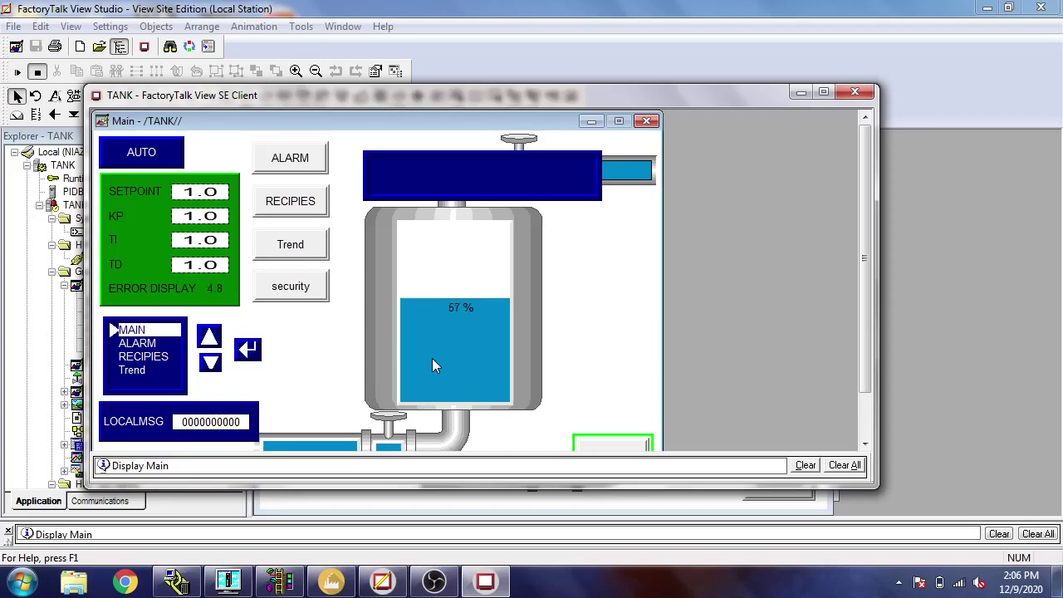
Step: Set the tank level setpoint to 0.9
click(200, 197)
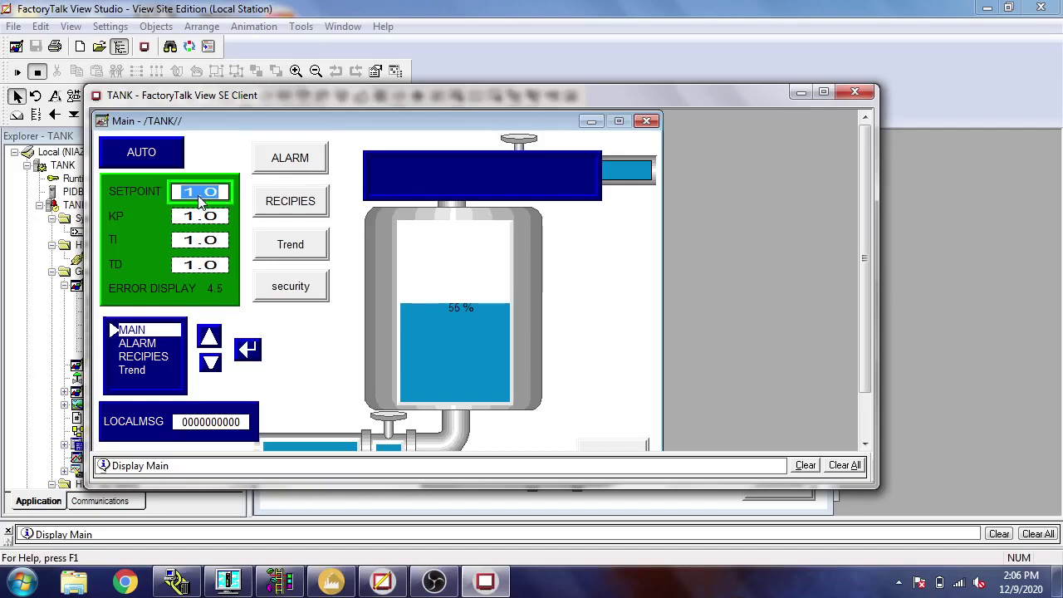
text(0.9)
key(Return)
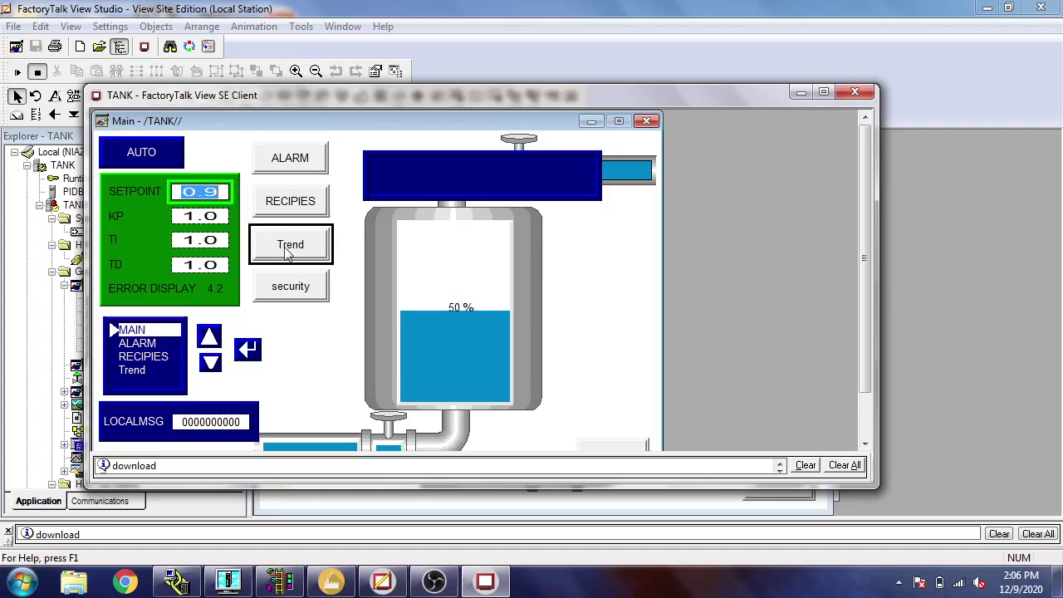
Step: Check the alarm list and the Factory I/O tank, then return to Main at 30%
click(311, 177)
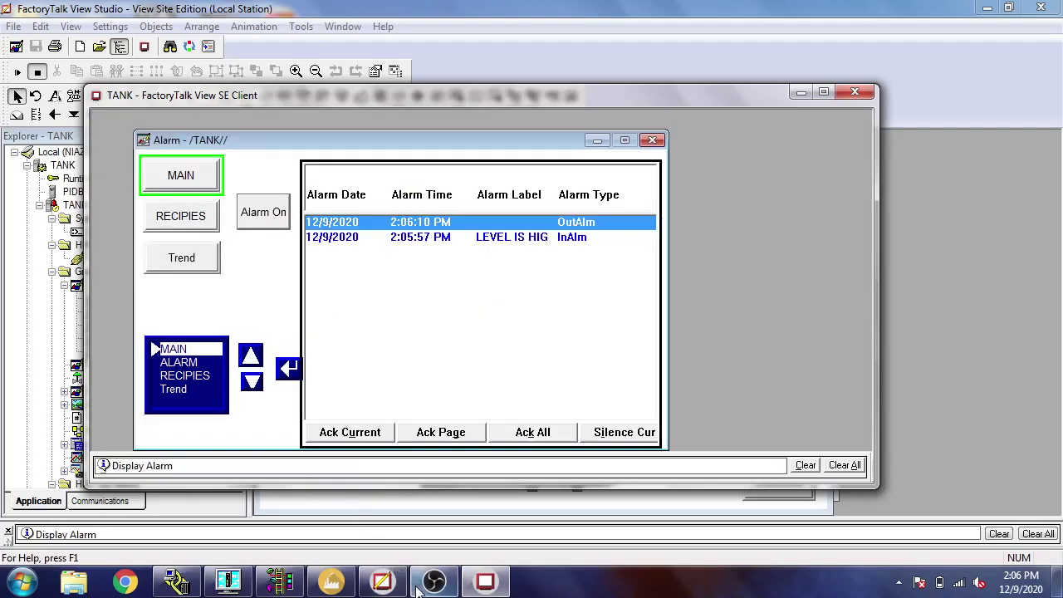
mouse_move(317, 584)
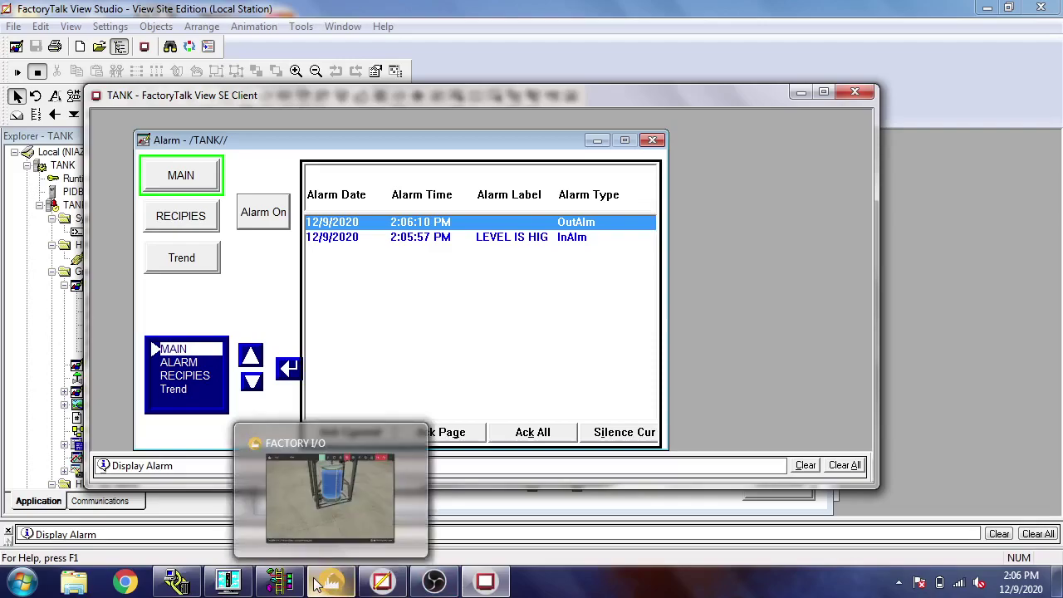
click(356, 588)
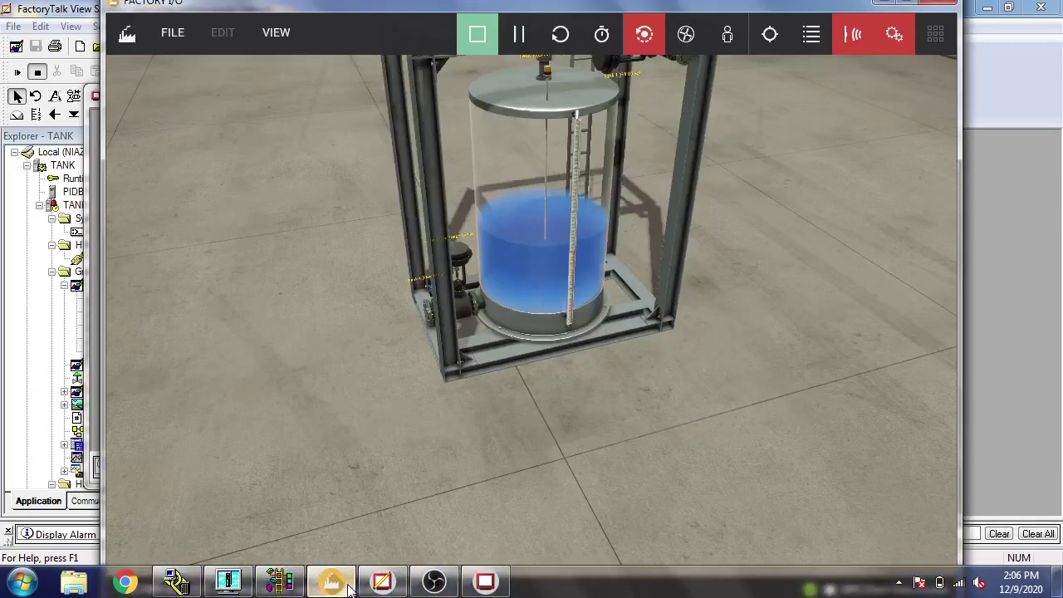
click(348, 586)
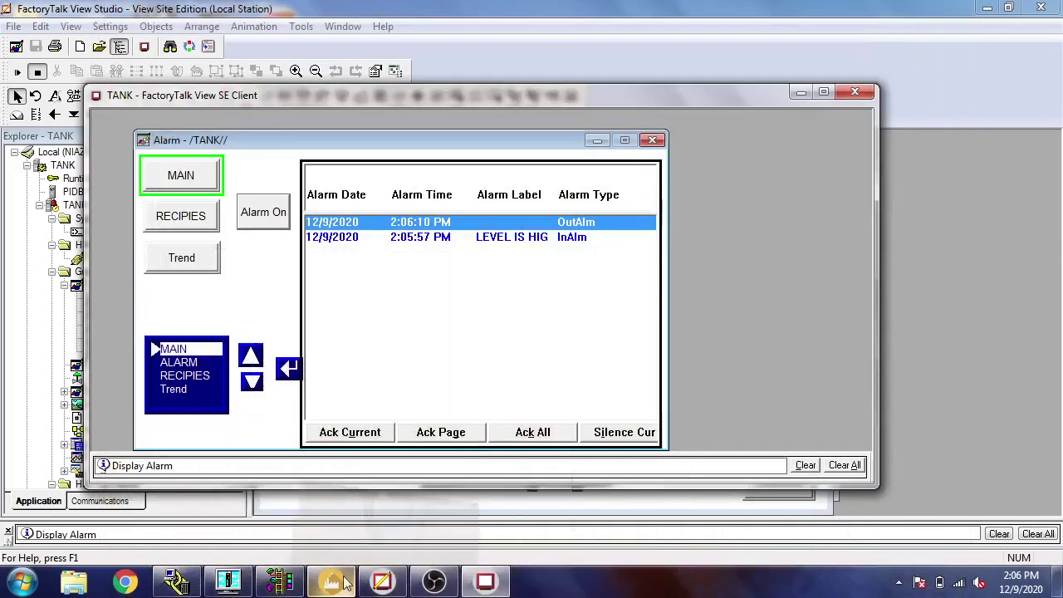
click(213, 177)
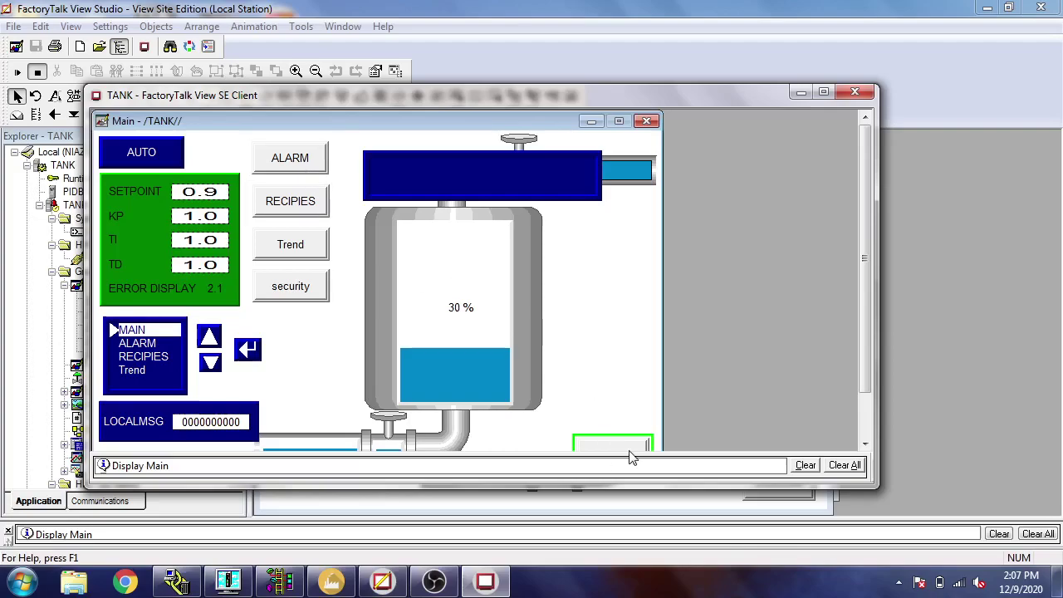
Step: Check the Alarm display, return to Main, and glance at the Factory I/O tank simulation
click(898, 581)
click(899, 582)
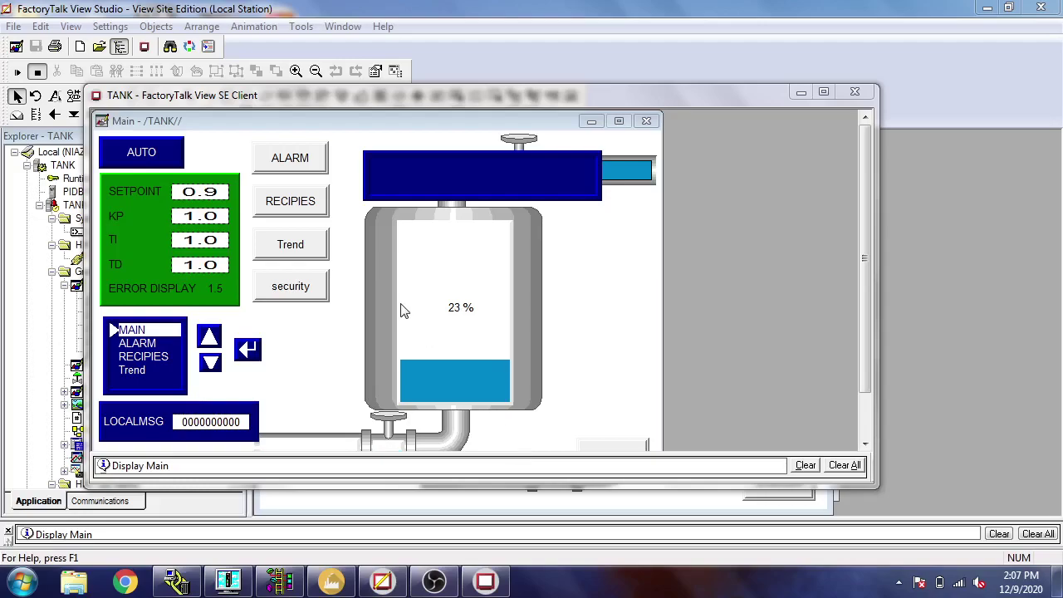
click(308, 170)
click(205, 179)
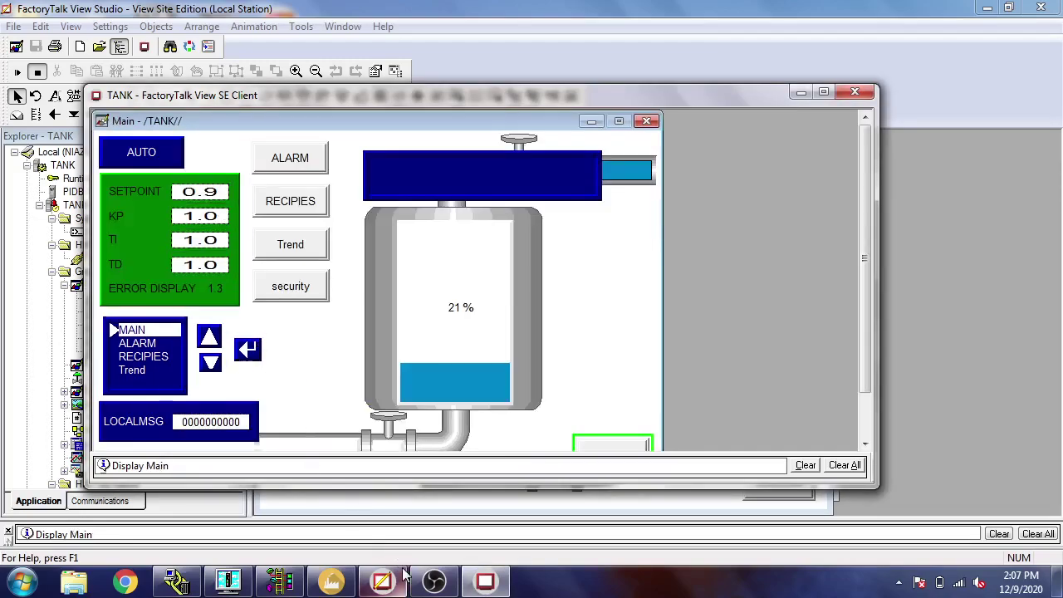
click(332, 581)
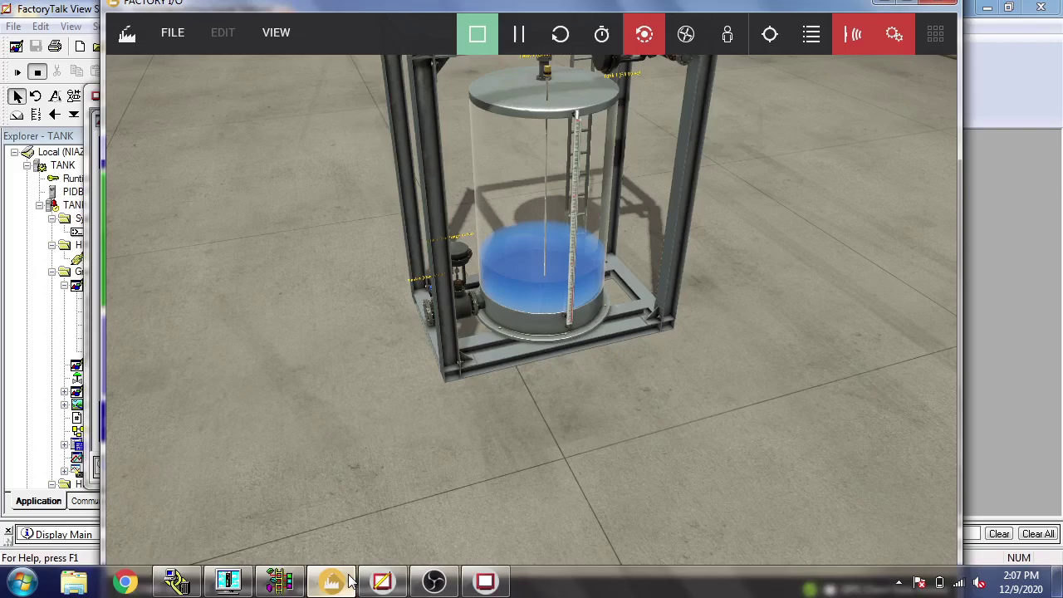
click(349, 581)
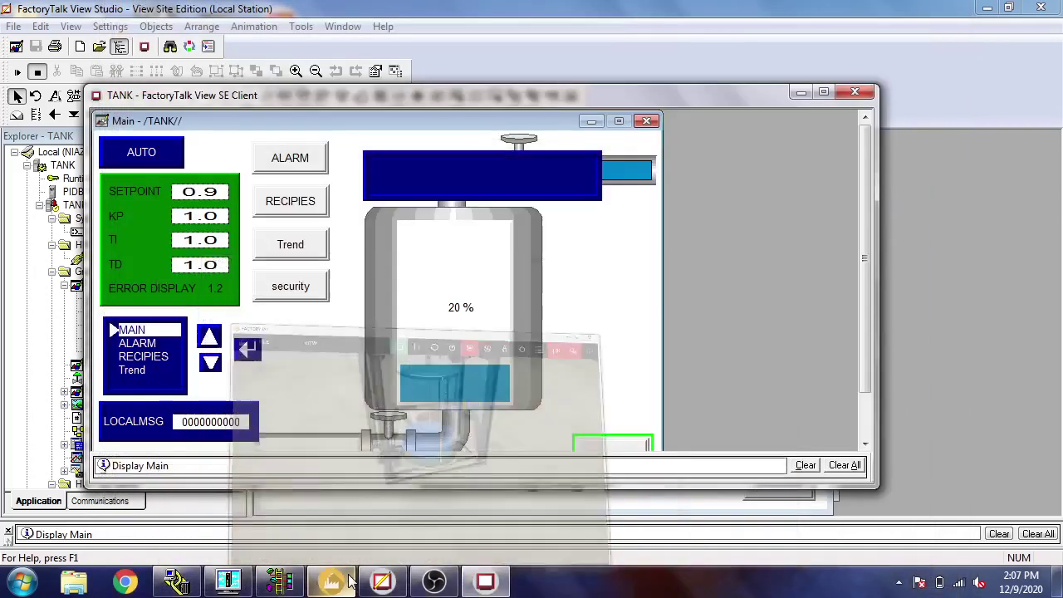
Step: Set the tank level setpoint to 0.1 and watch the Factory I/O tank drain to 17%
click(205, 192)
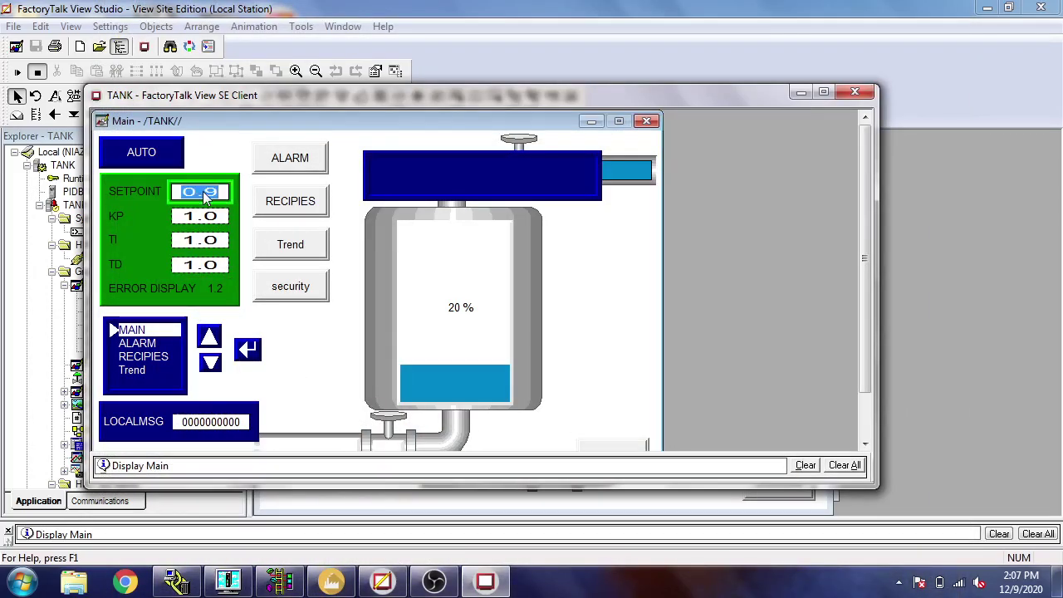
text(0.1)
key(Return)
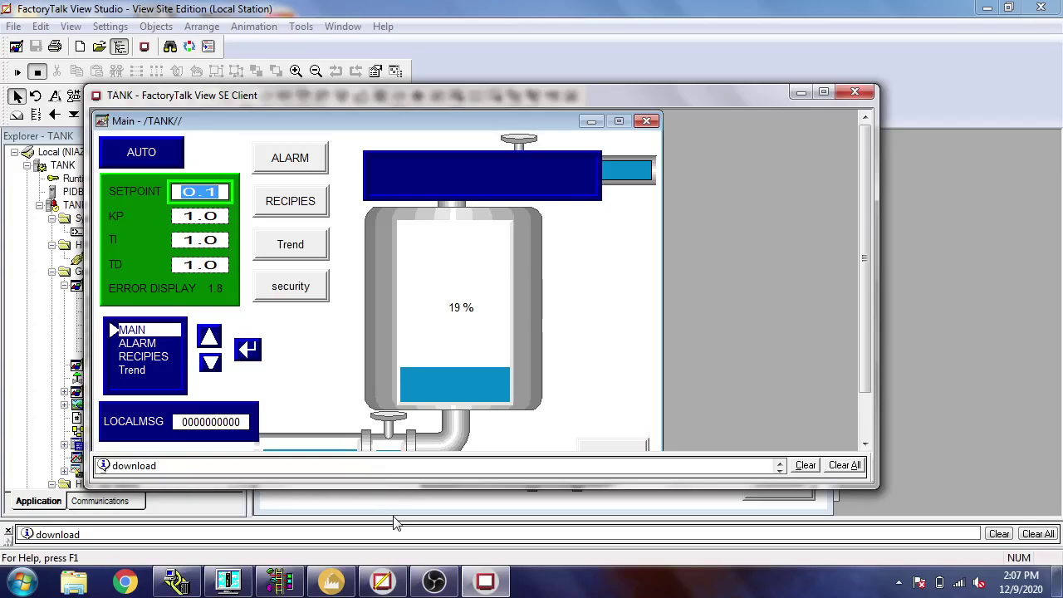
click(336, 581)
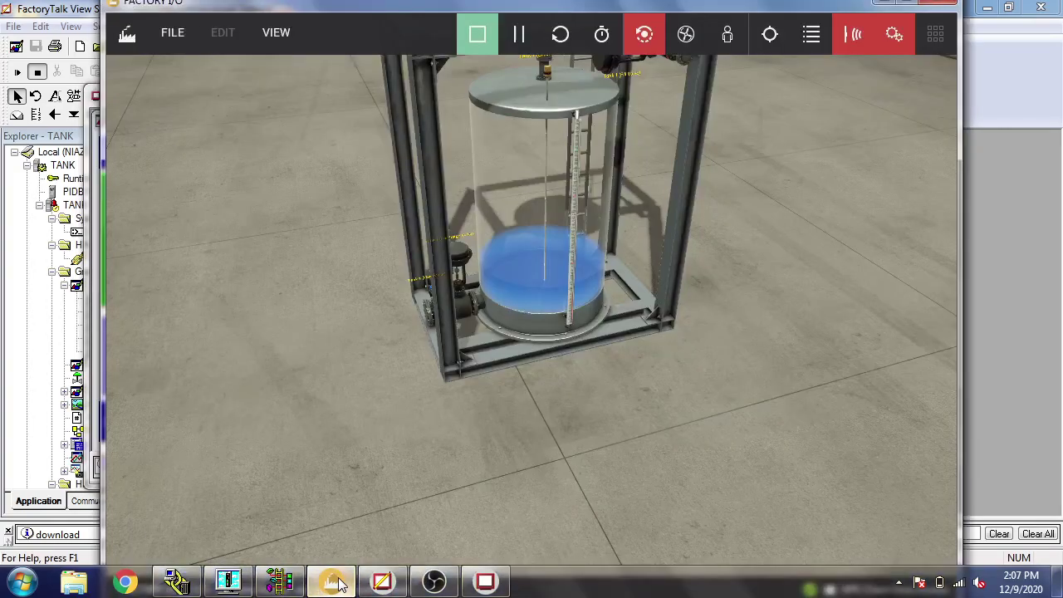
click(336, 581)
click(337, 581)
click(336, 581)
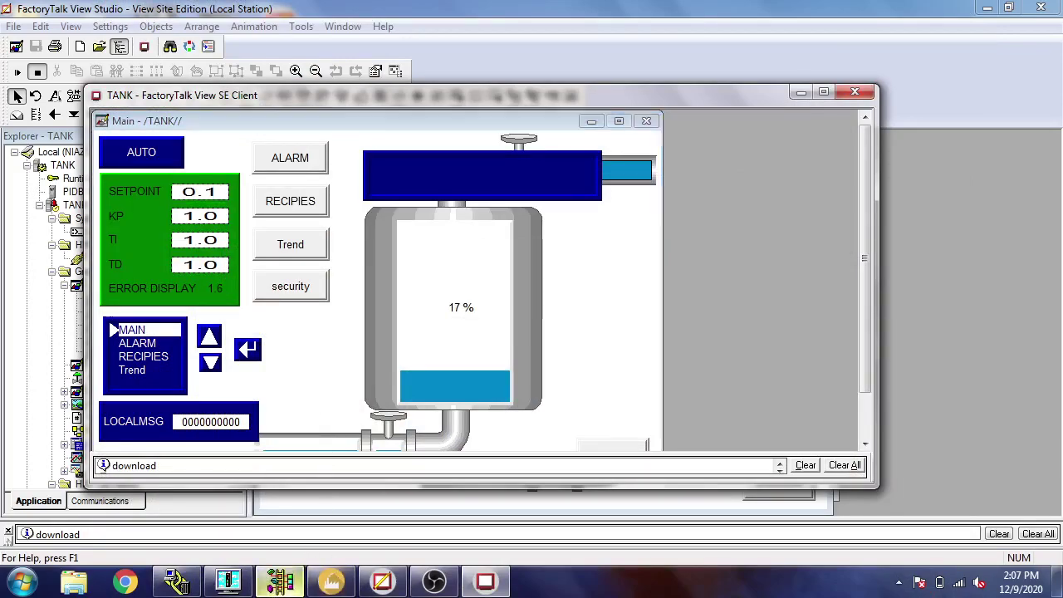
Step: Review level-comparison rung 0014 in RSLogix 500 LAD 2, then view the new TANK LOW alarm
click(279, 581)
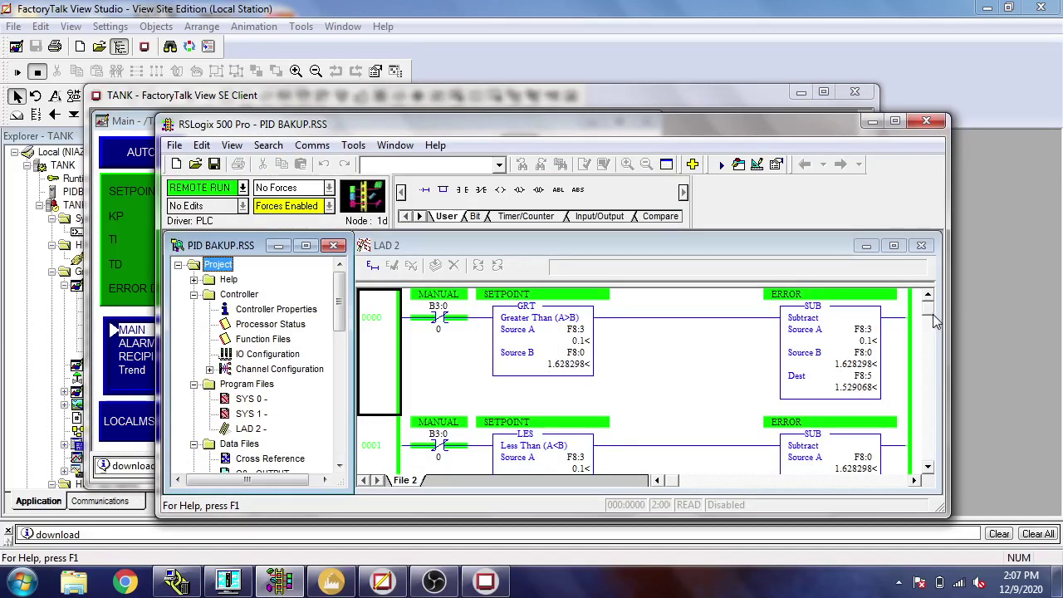
drag(928, 309, 928, 438)
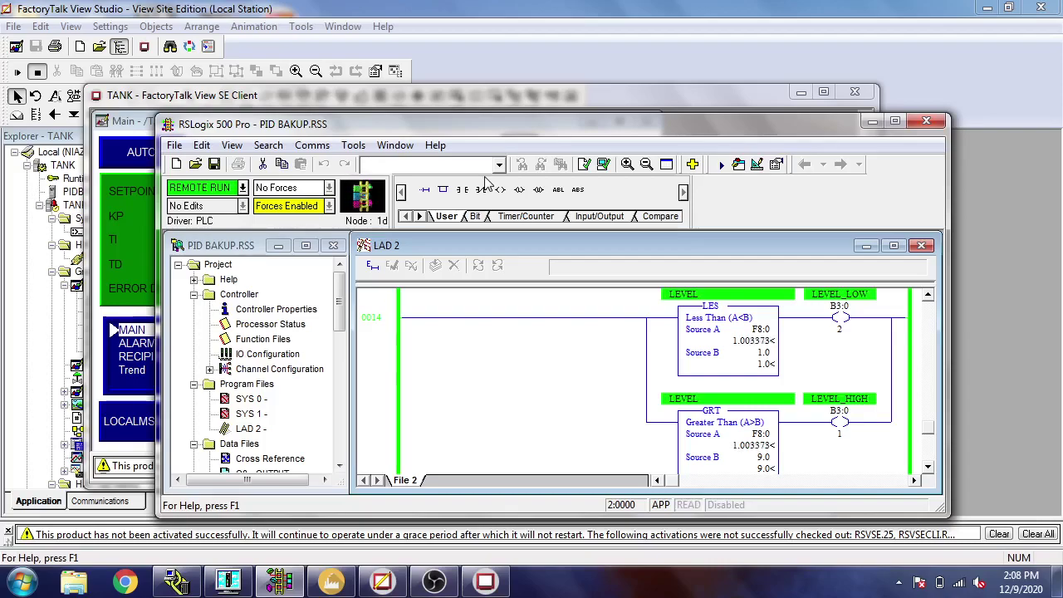
click(422, 96)
click(290, 159)
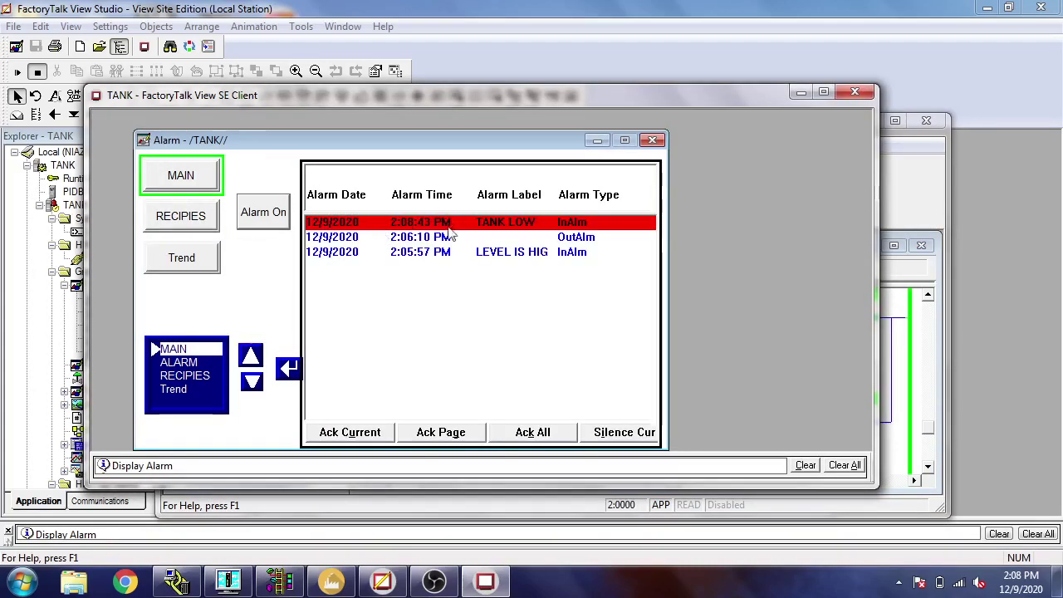
Step: Acknowledge the TANK LOW alarm with Ack Current and Ack Page, then switch to OBS
click(376, 438)
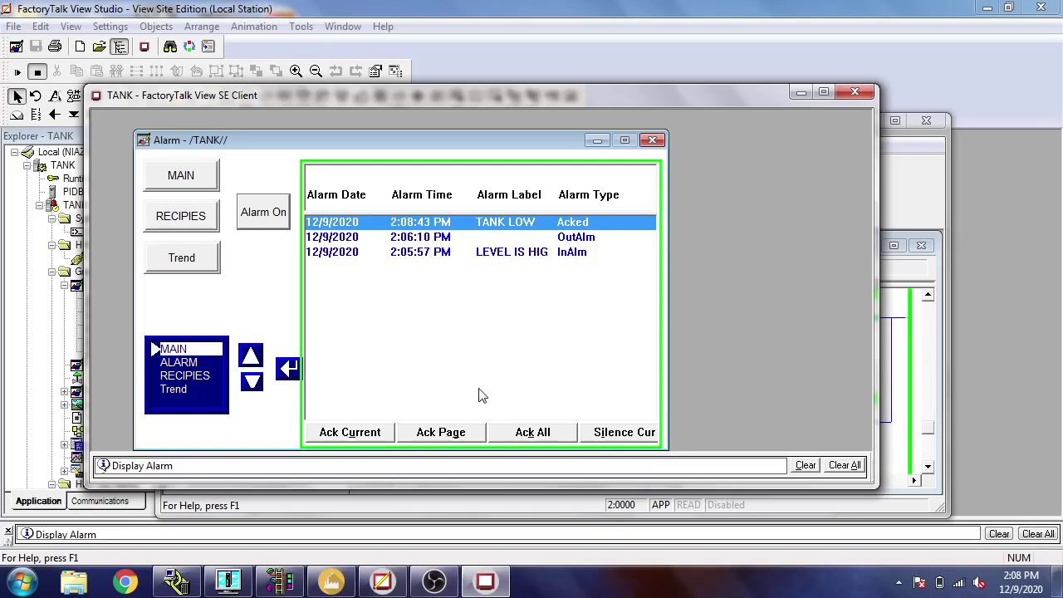
click(453, 436)
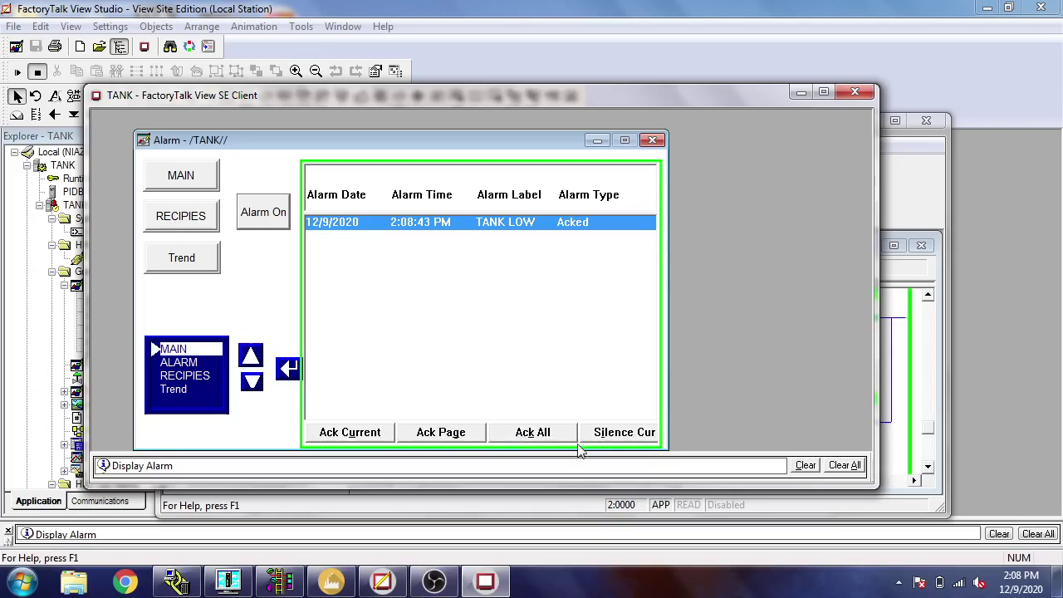
click(453, 584)
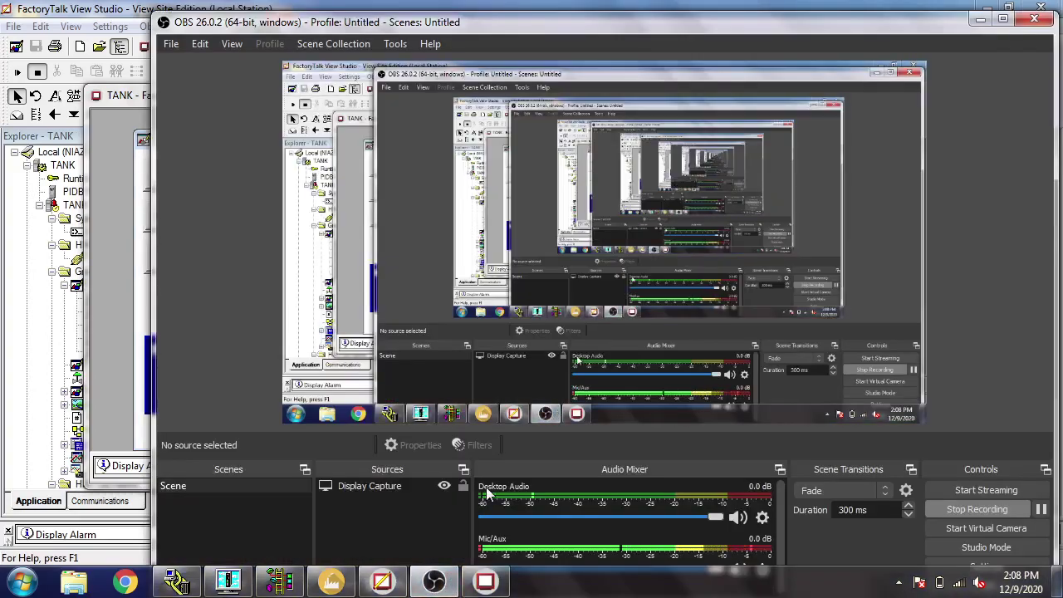